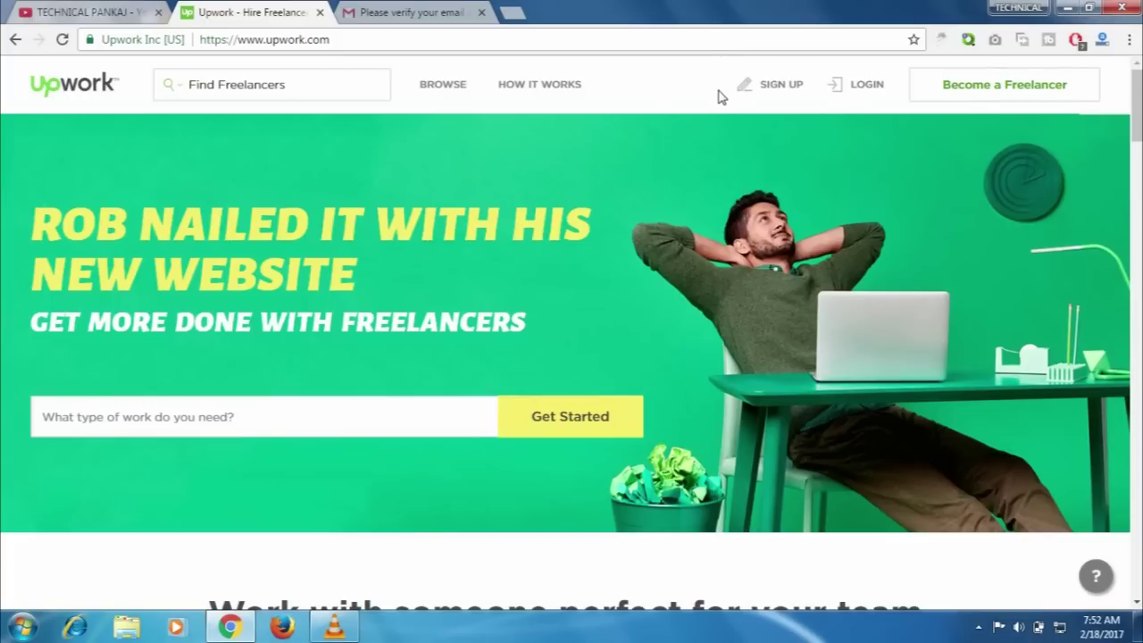
- Start signing up on Upwork as someone looking for online work to reach the freelancer account form
click(779, 88)
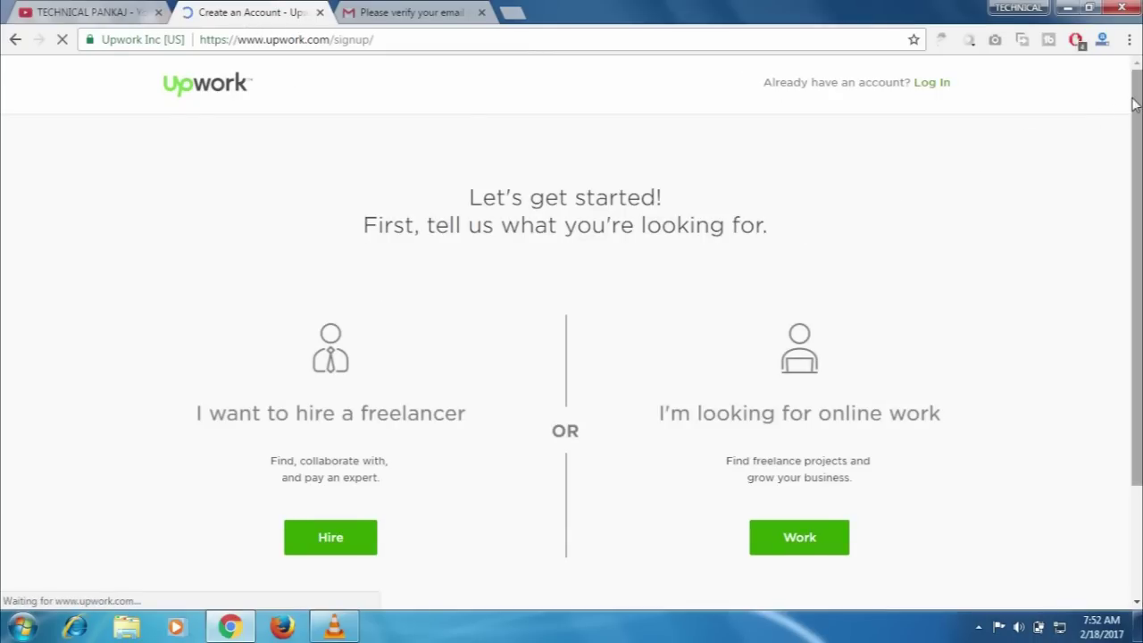
drag(1134, 103, 1135, 141)
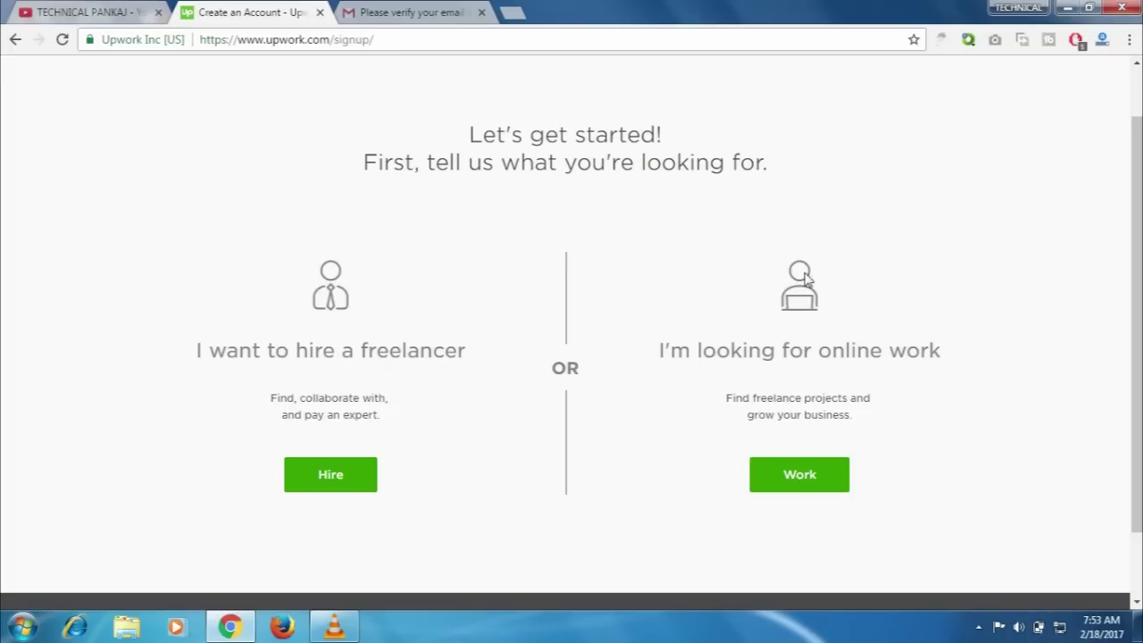
click(813, 479)
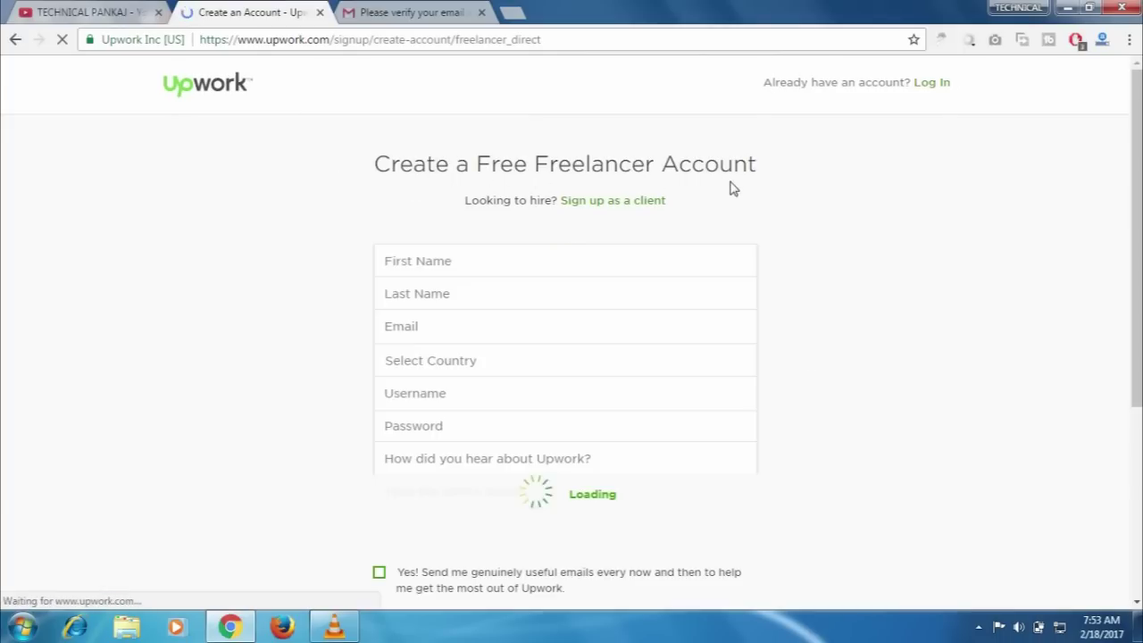
- Examine the freelancer account form's name, email, country, username and password fields
click(420, 259)
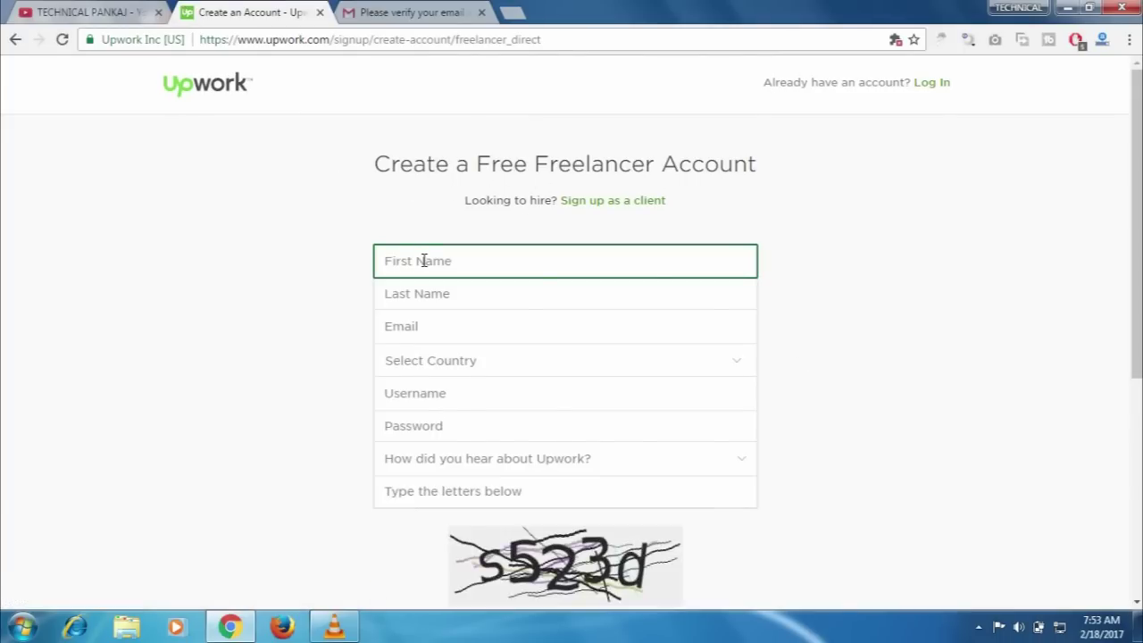
click(439, 295)
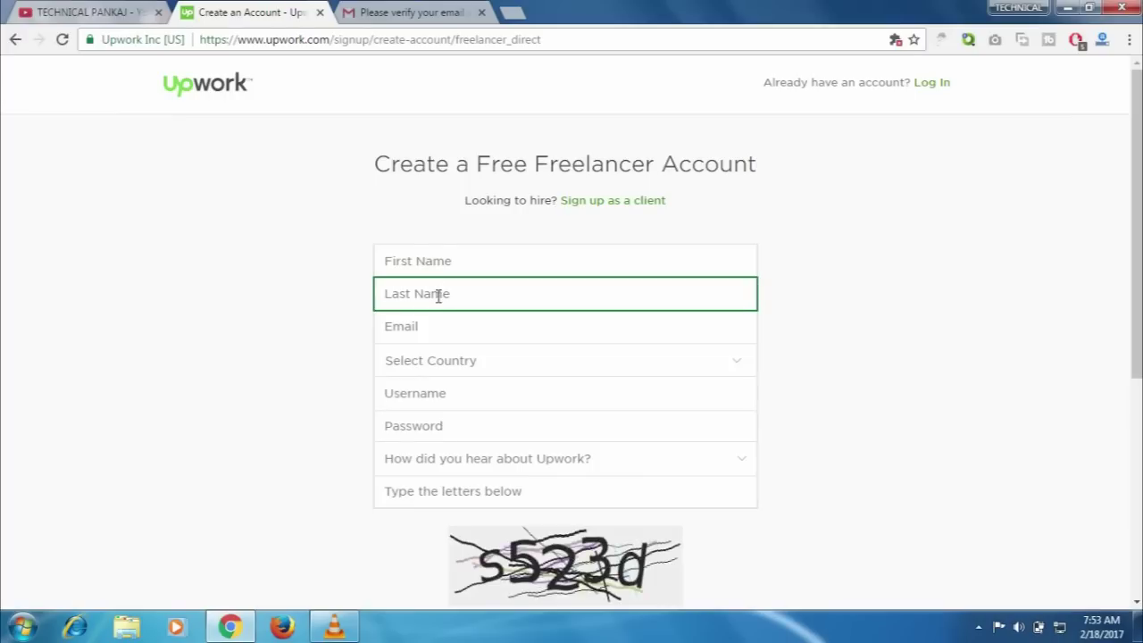
click(439, 326)
click(451, 363)
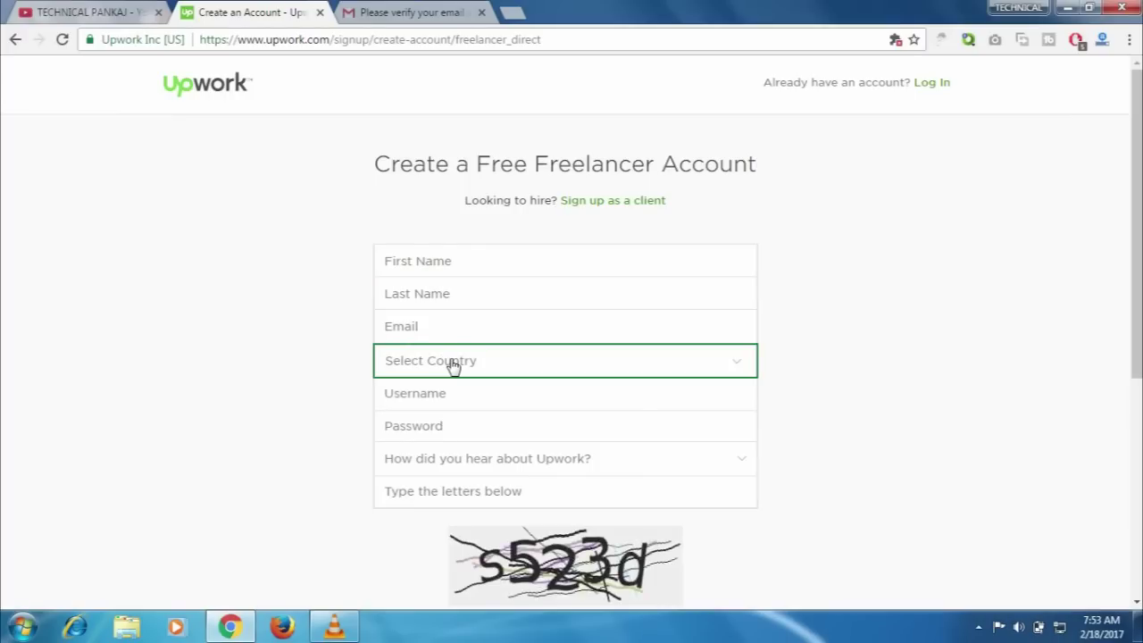
click(473, 386)
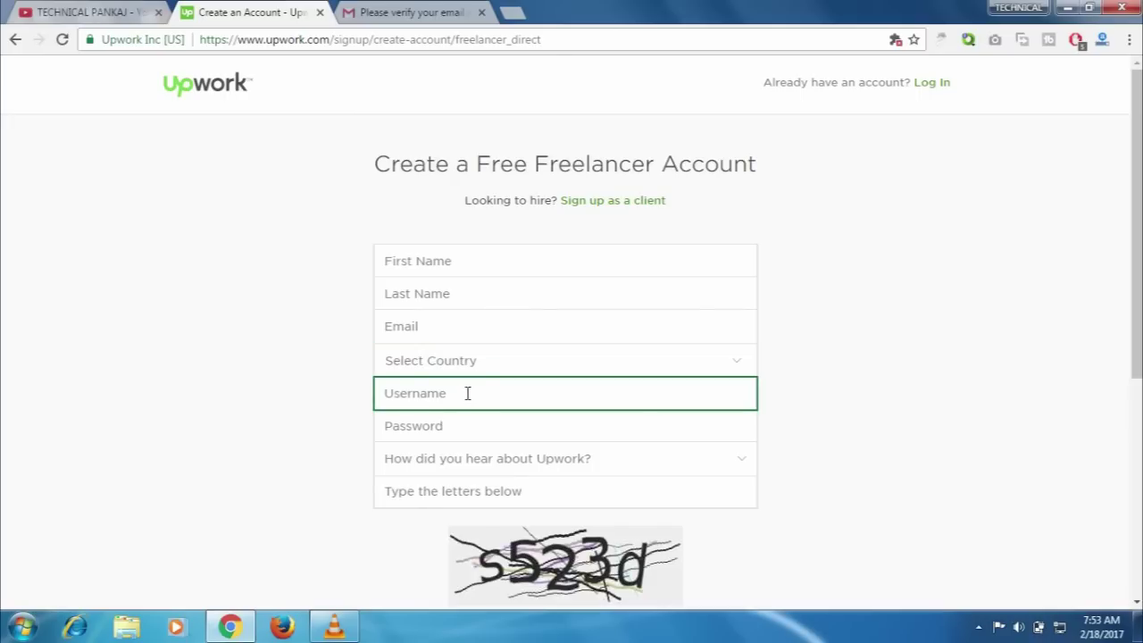
click(467, 426)
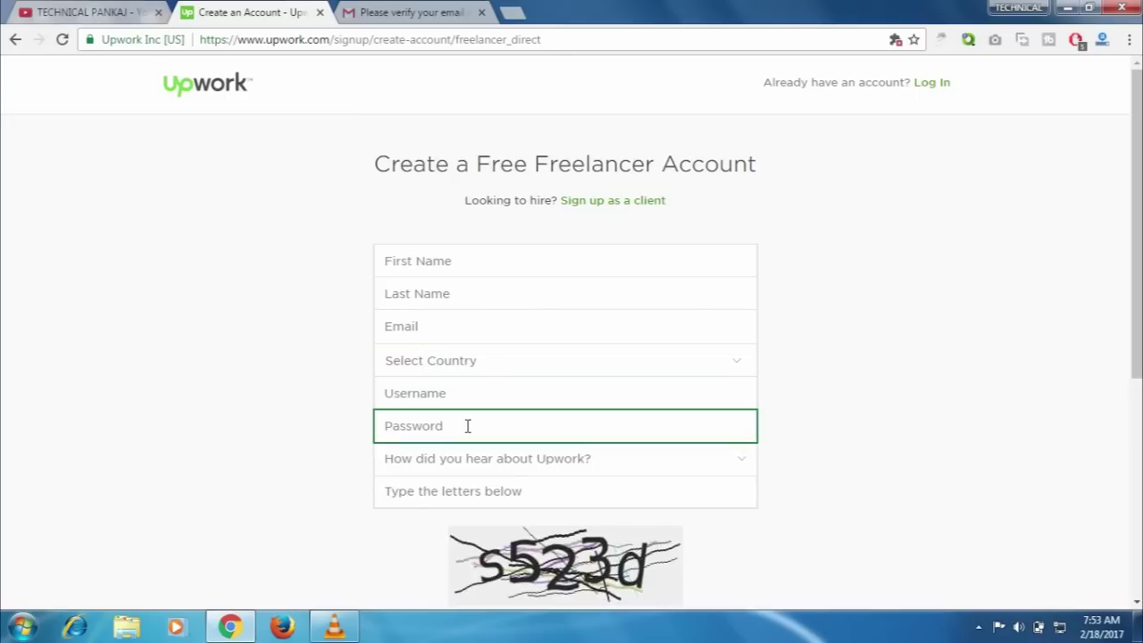
click(470, 456)
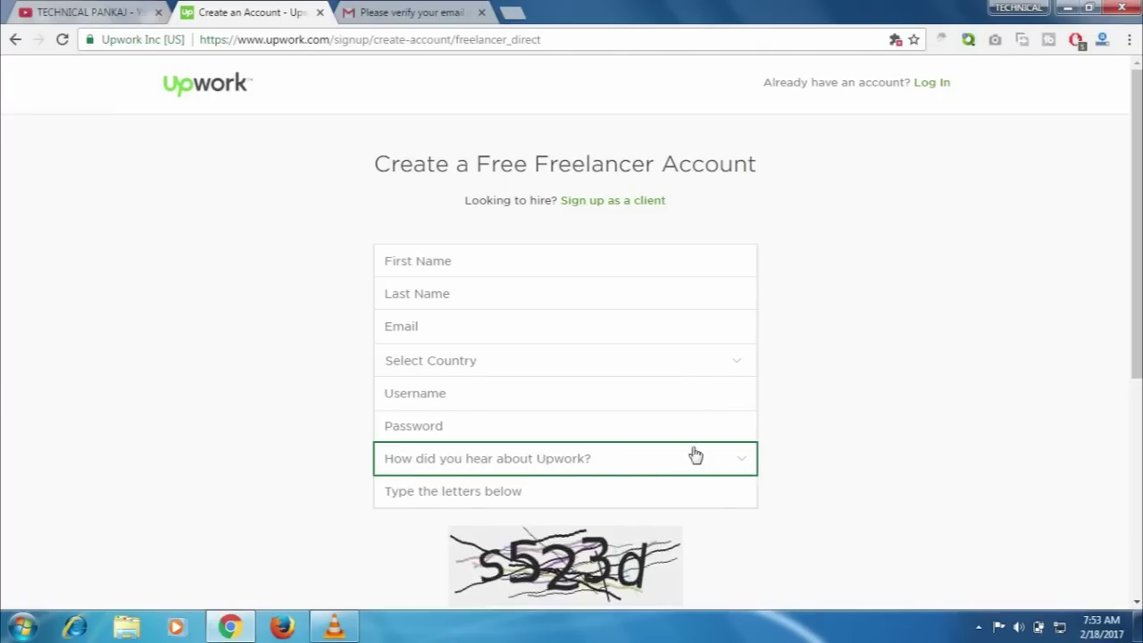
- Review the answer options for how you heard about Upwork and the captcha field of the account form
click(730, 460)
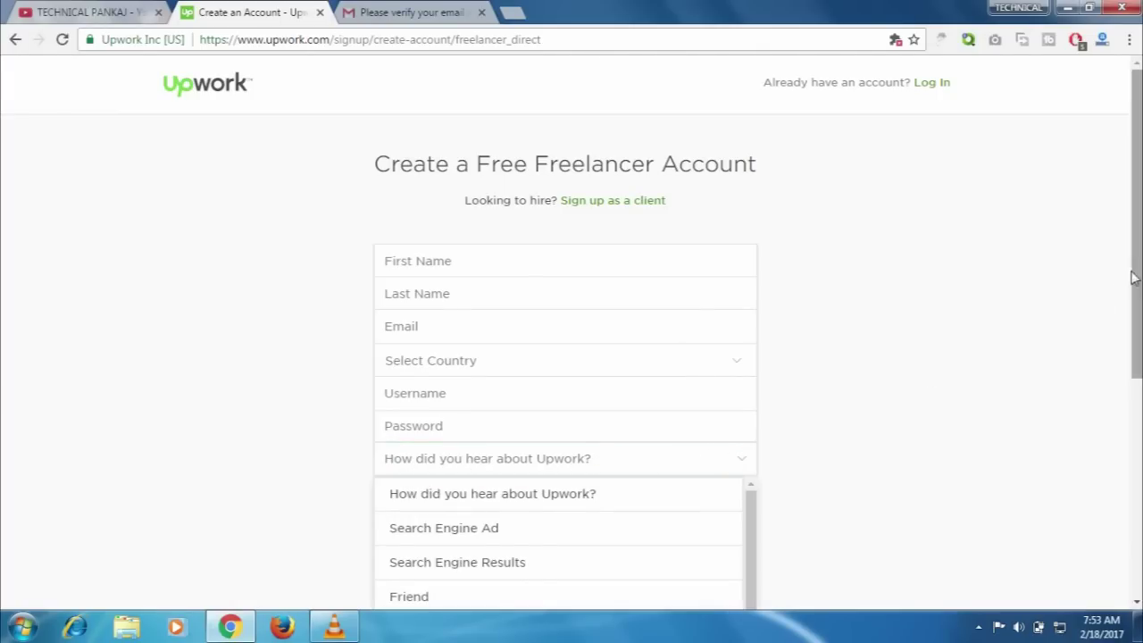
scroll(755, 440, down, 2)
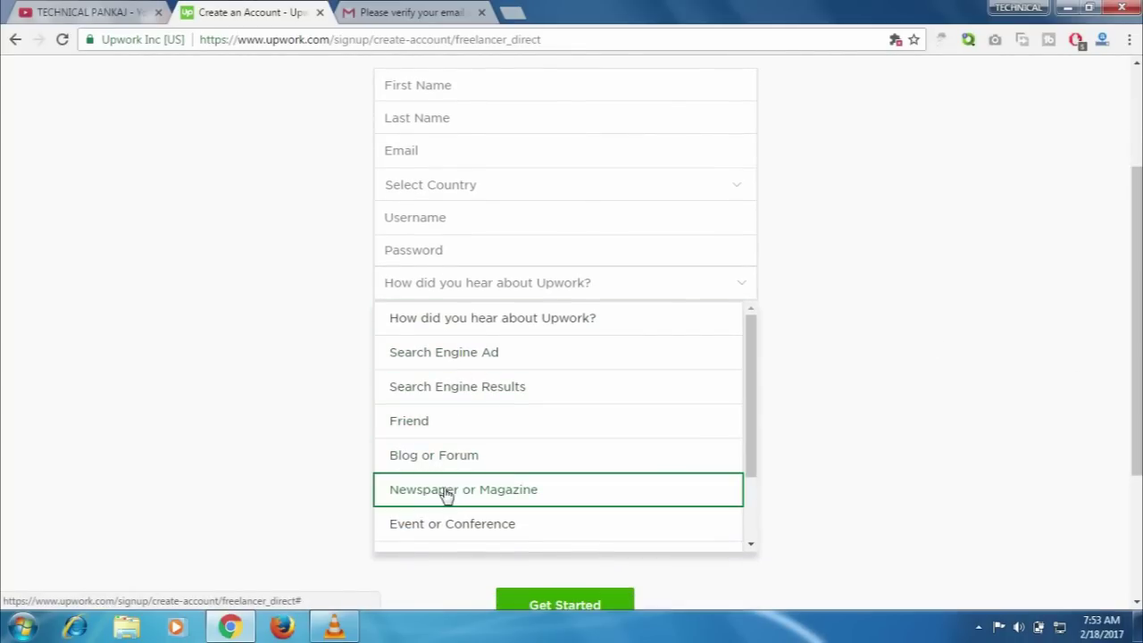
drag(753, 378, 732, 352)
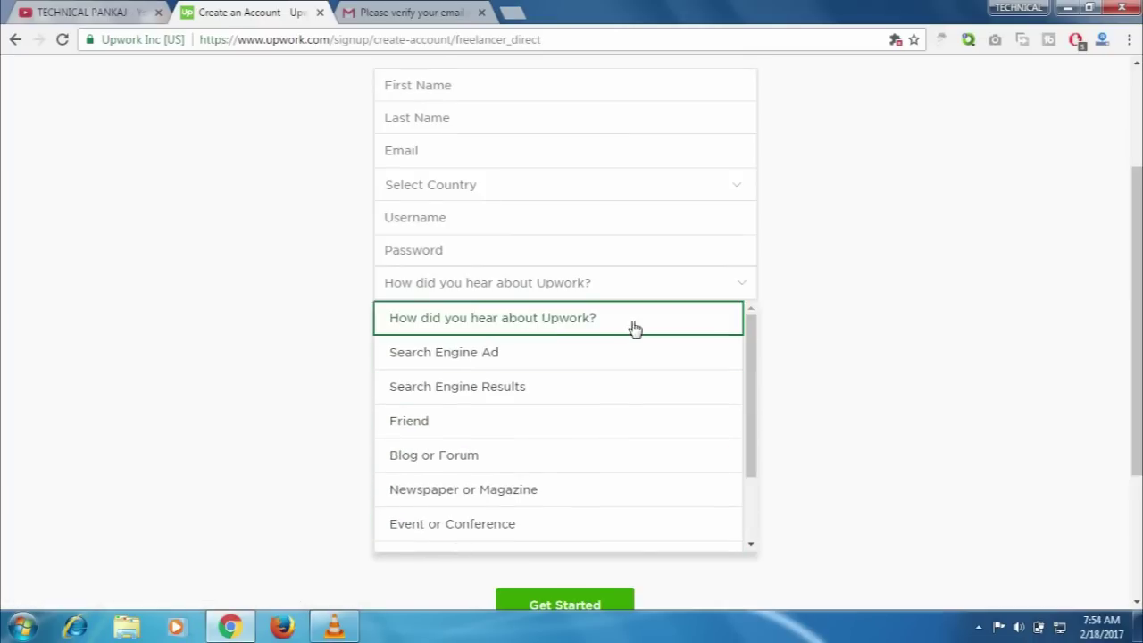
click(863, 408)
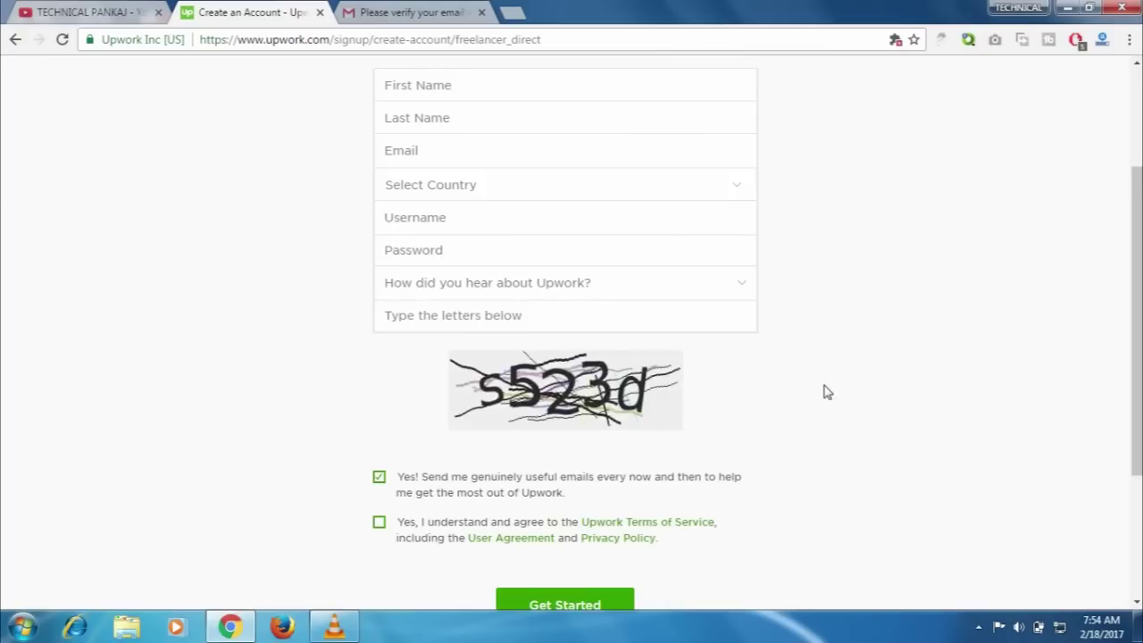
click(441, 318)
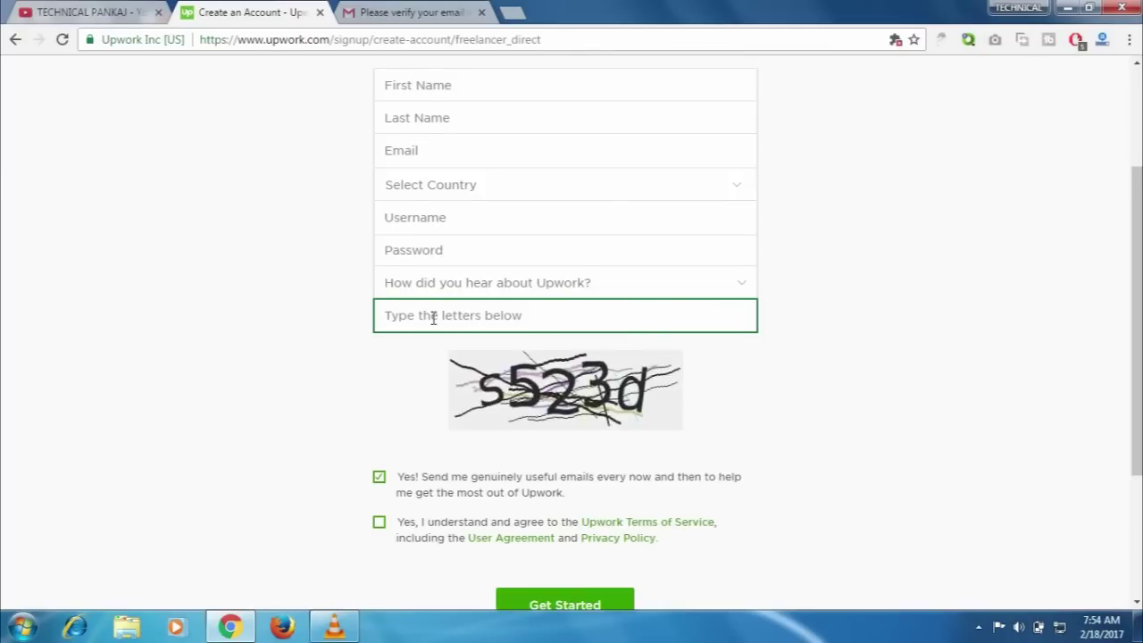
click(564, 391)
click(501, 320)
- Accept the Upwork Terms of Service and keep the useful-emails option ticked on the account form
click(436, 465)
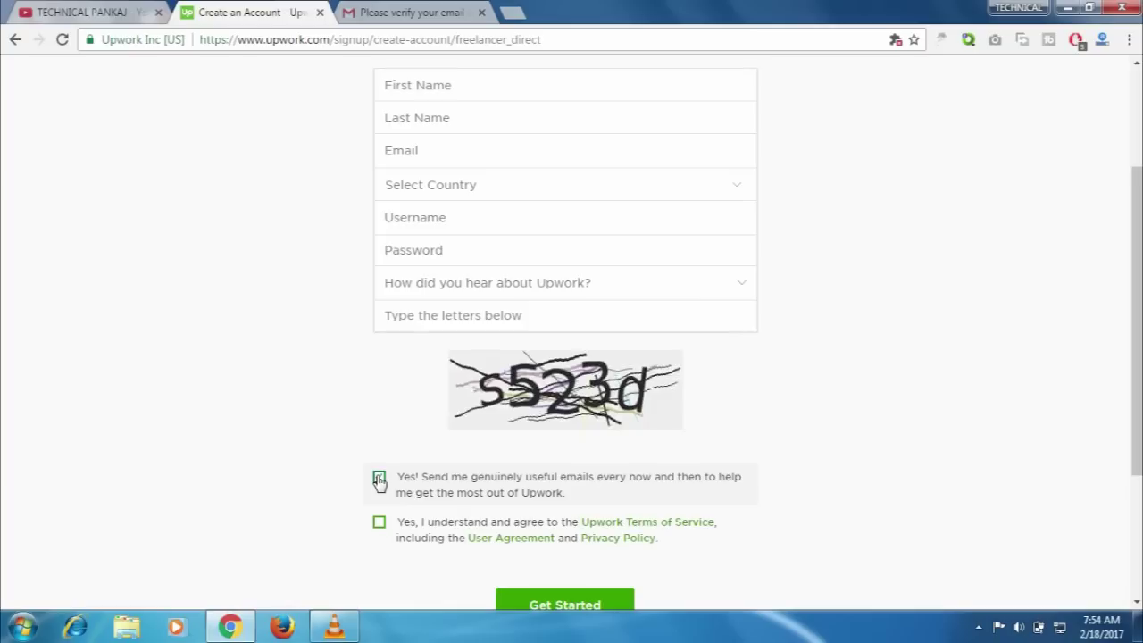
click(379, 526)
click(381, 476)
drag(1137, 354, 1137, 417)
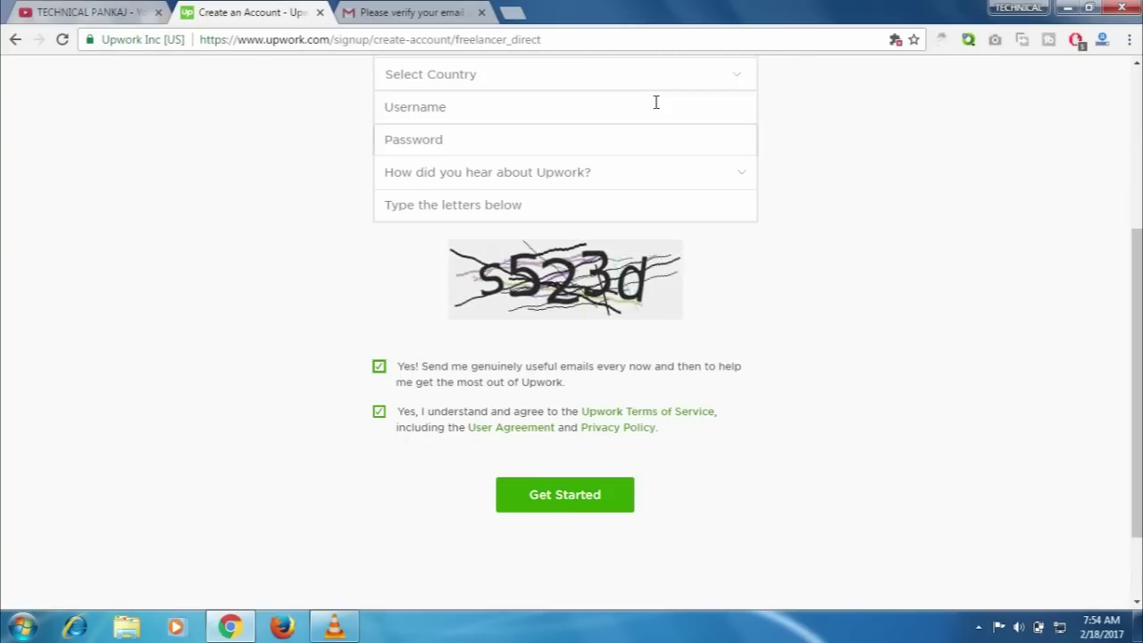
click(409, 14)
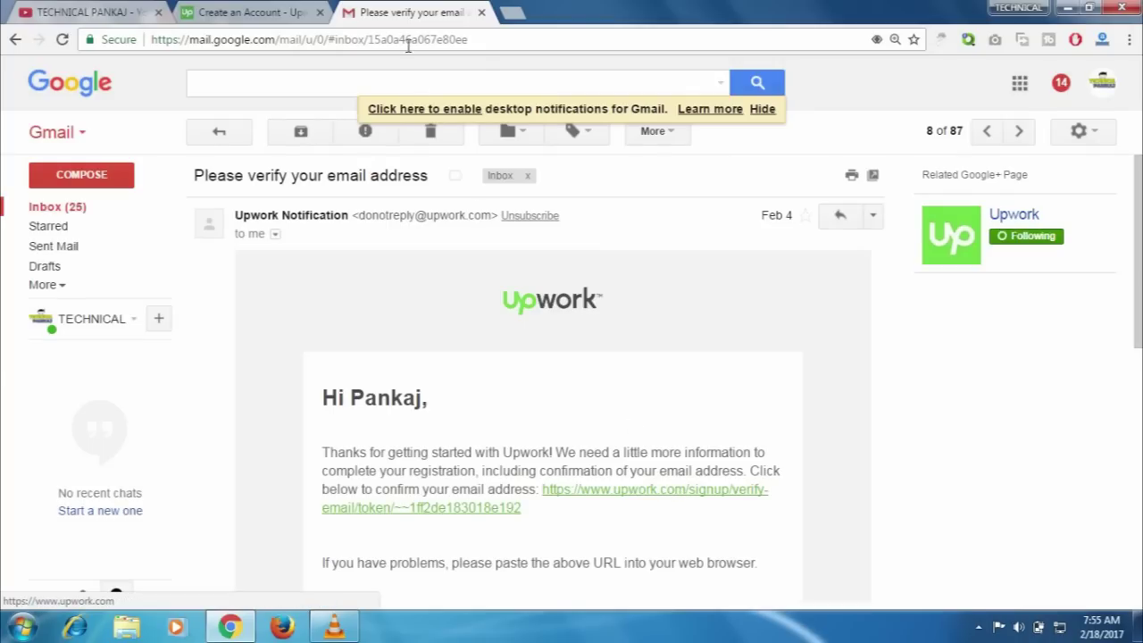
click(256, 14)
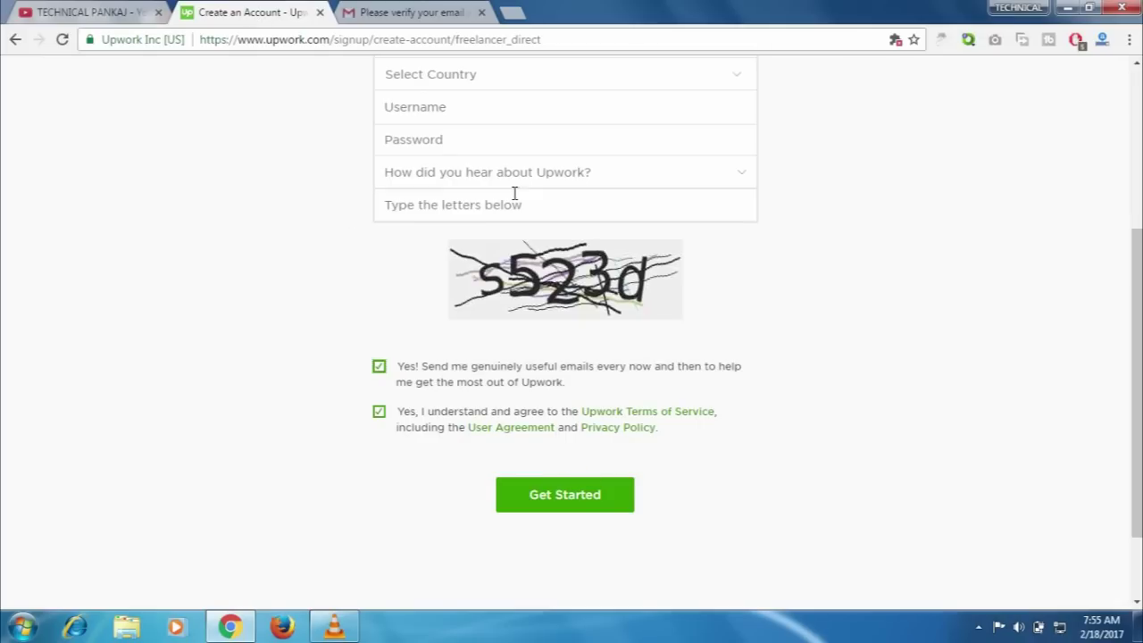
- Log in to the existing Upwork account with its username or email and its password
drag(1131, 298, 1137, 92)
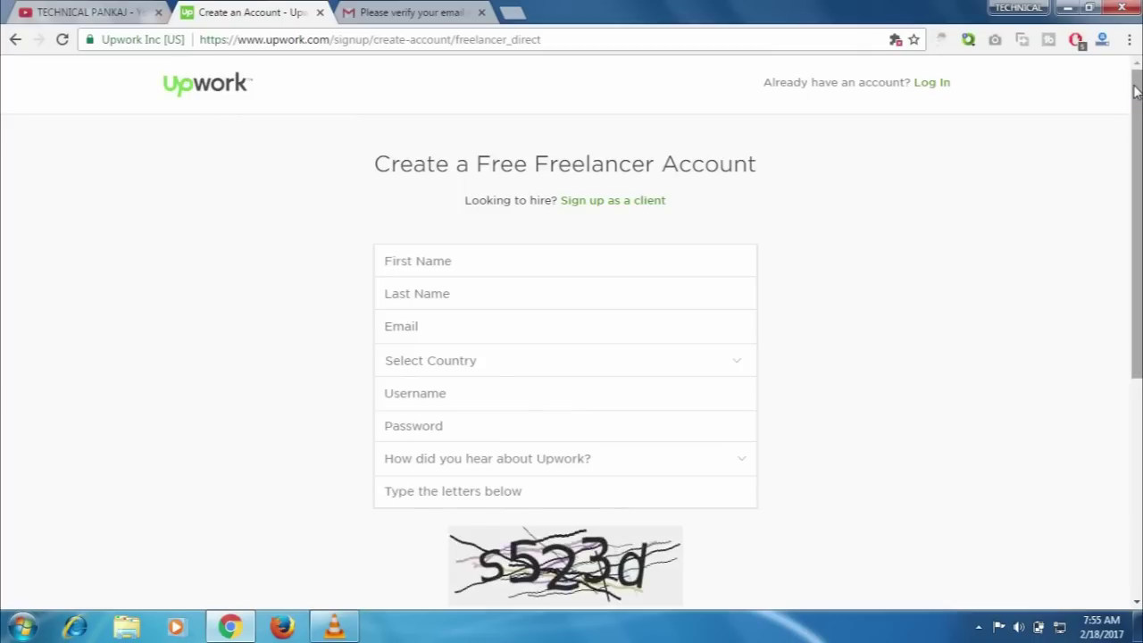
click(928, 83)
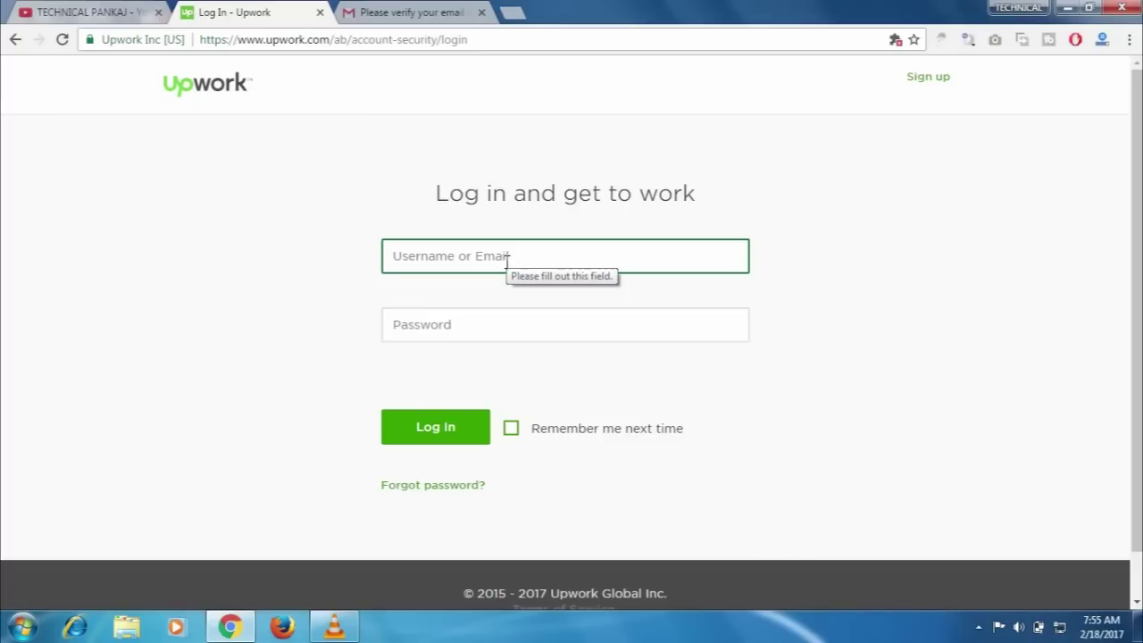
click(494, 325)
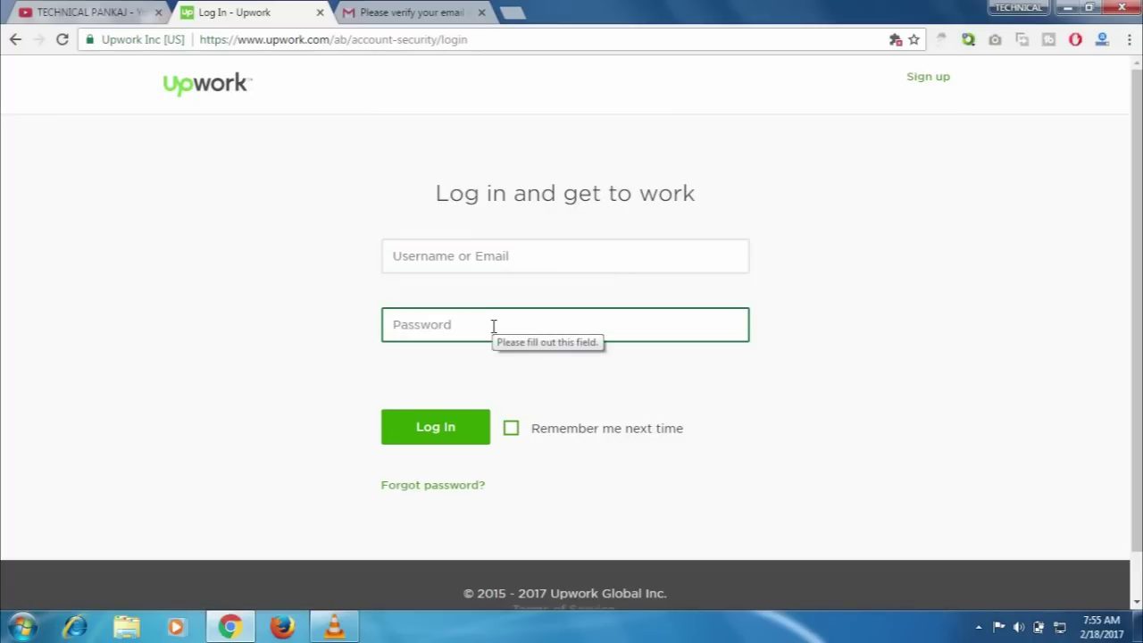
click(508, 255)
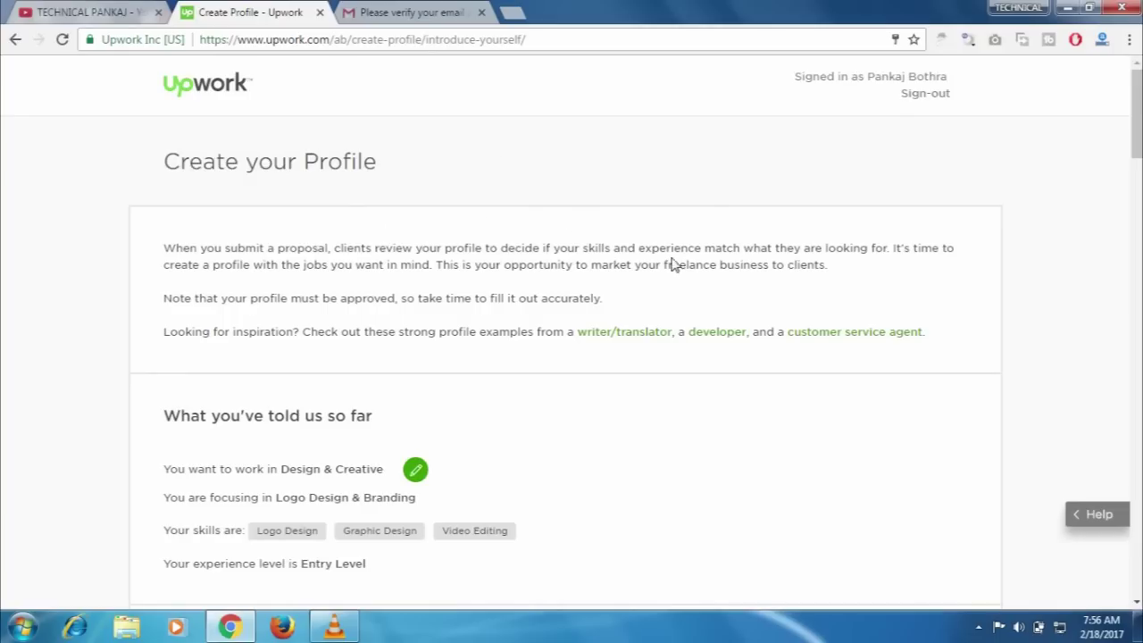
- Open the profile's work category, skills and experience-level details for editing
scroll(1138, 135, down, 3)
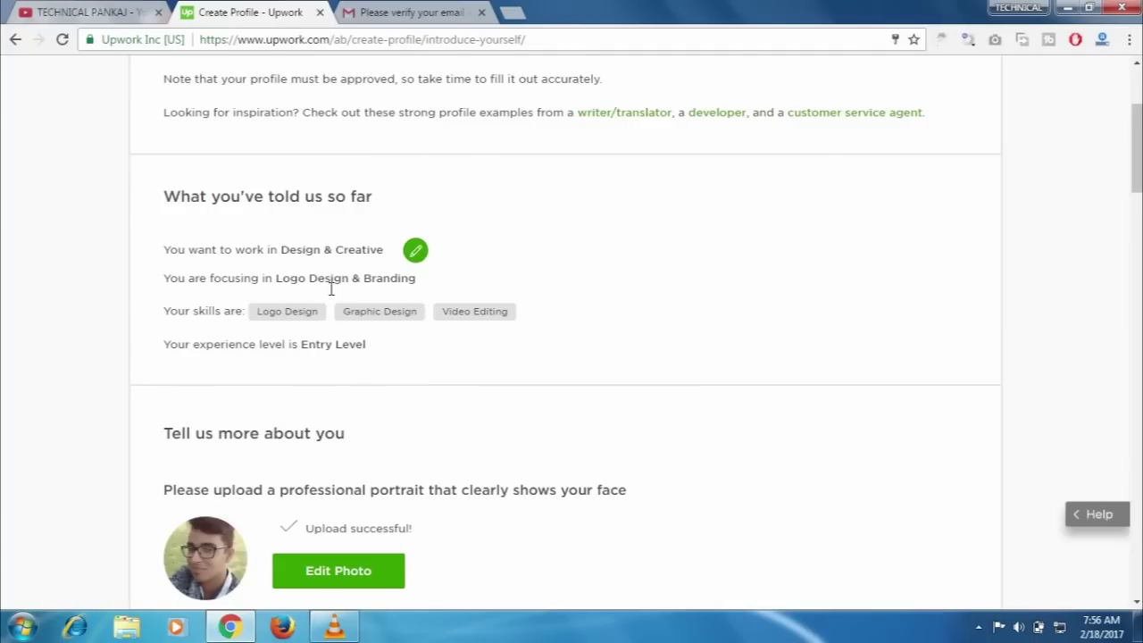
click(415, 250)
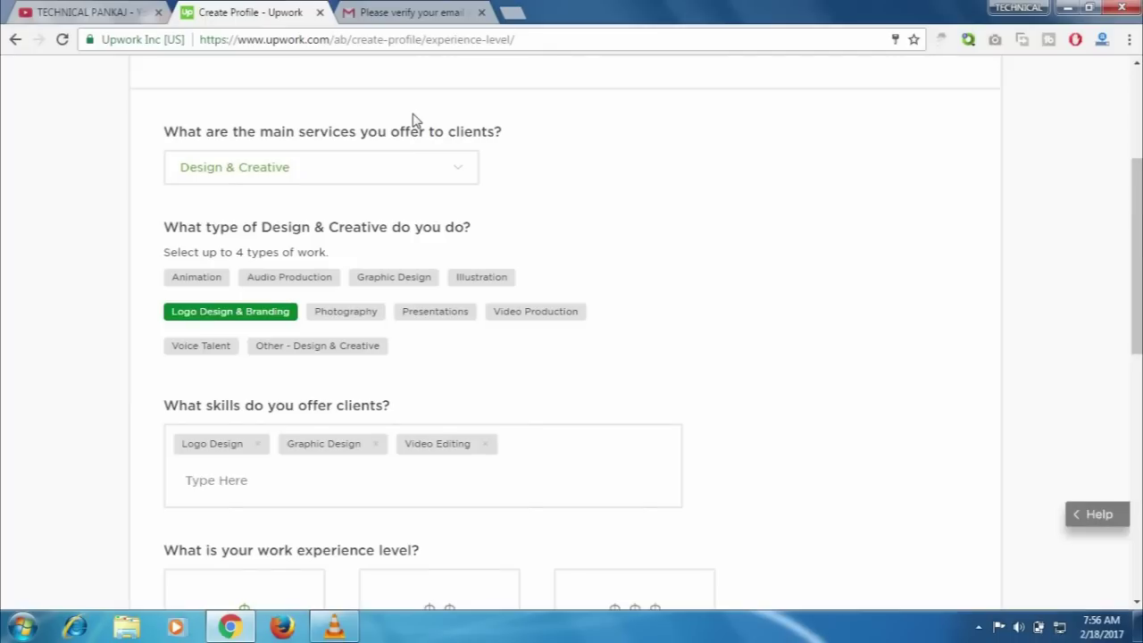
click(932, 212)
drag(1139, 189, 1137, 132)
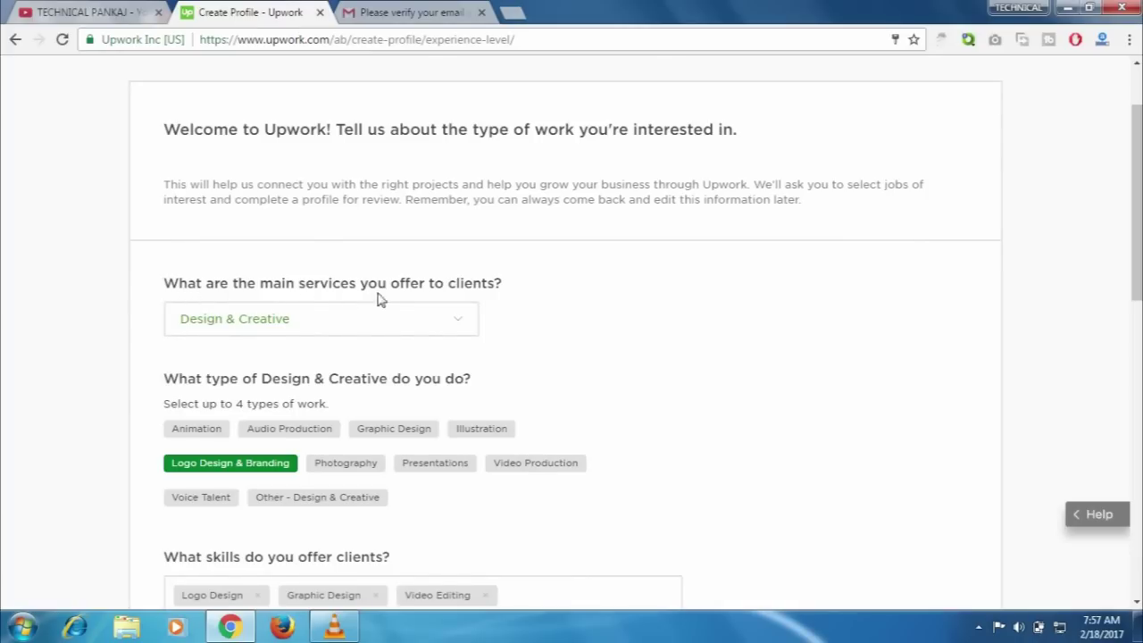
- Set the main service offered to clients to Writing and choose Other - Writing as the type of work
click(465, 324)
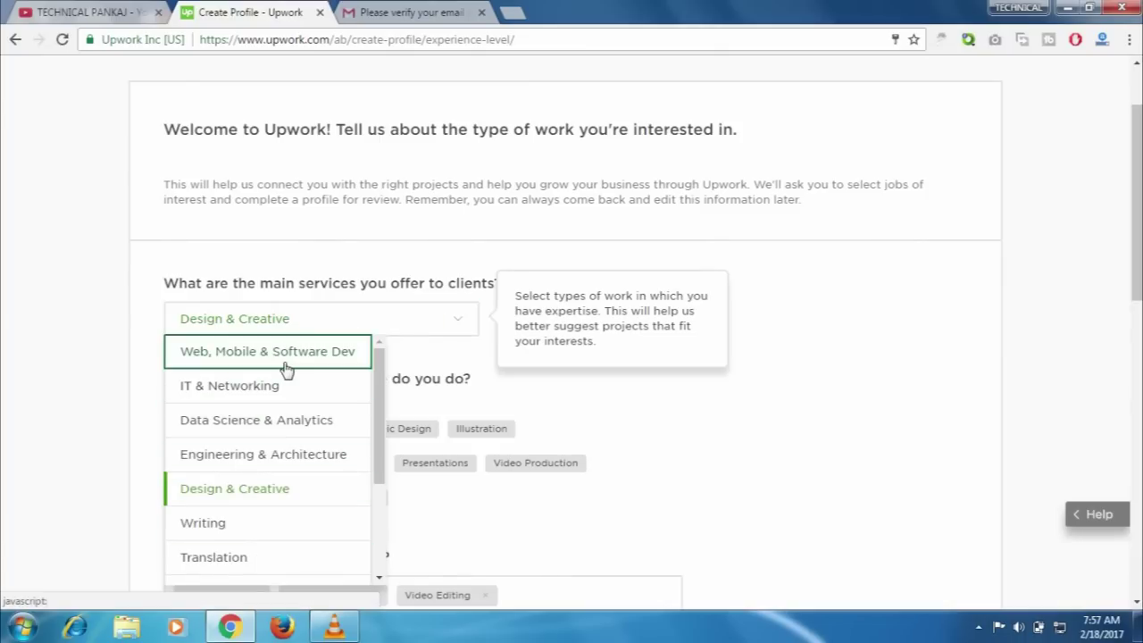
click(378, 357)
mouse_move(378, 356)
mouse_down()
mouse_move(376, 480)
mouse_move(382, 372)
mouse_up()
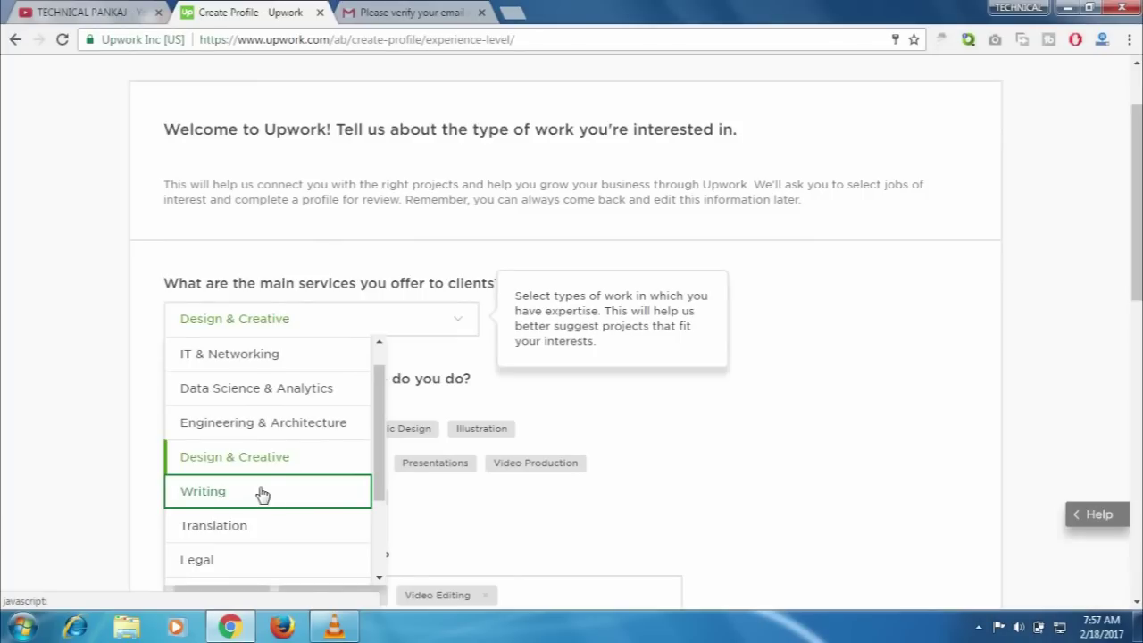
click(222, 498)
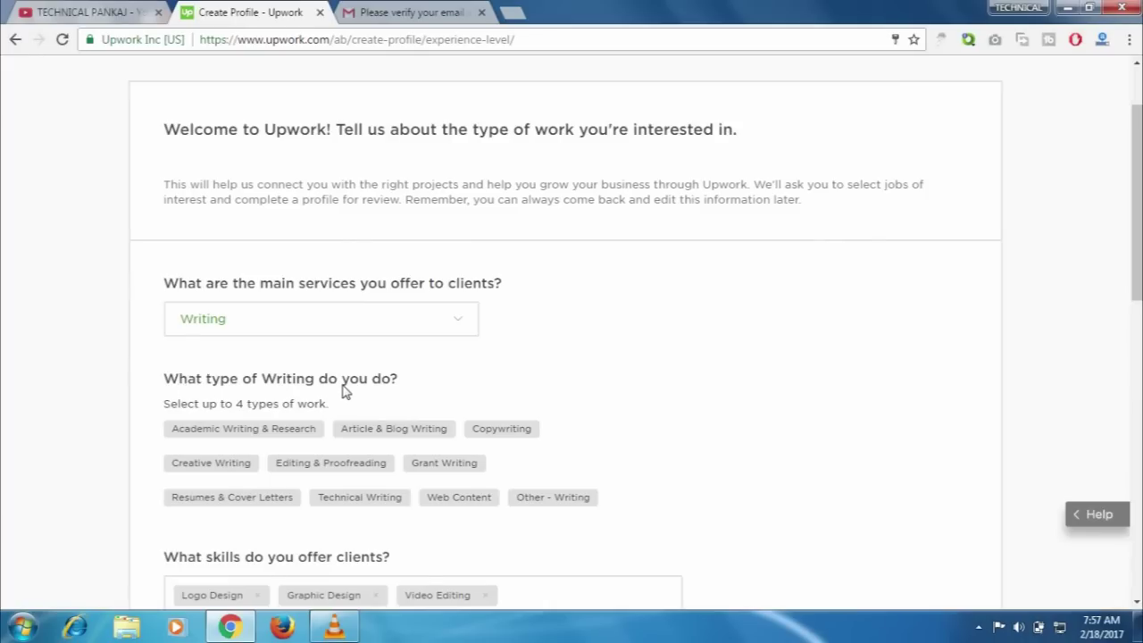
drag(1137, 152, 1136, 207)
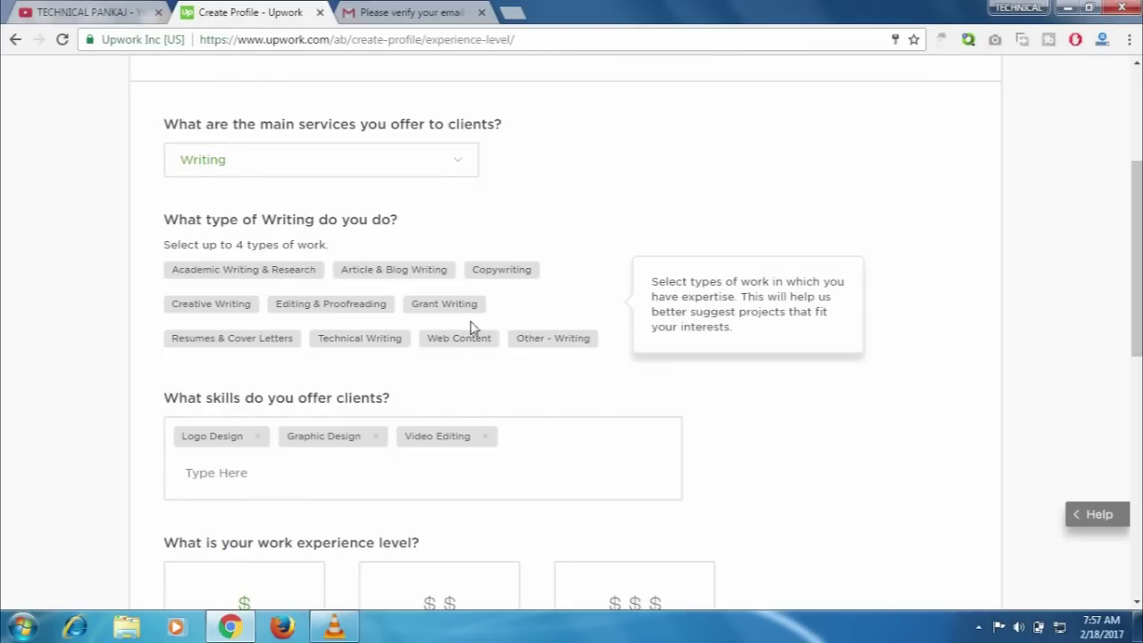
click(548, 347)
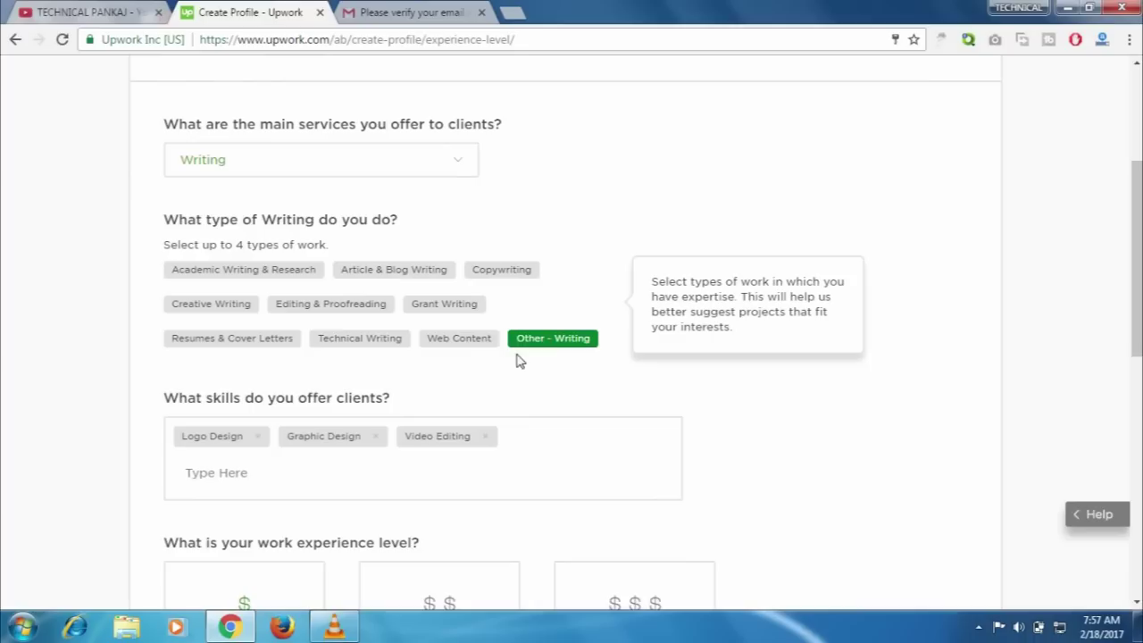
- Remove the Logo Design, Graphic Design and Video Editing skills from the profile
click(259, 441)
click(270, 443)
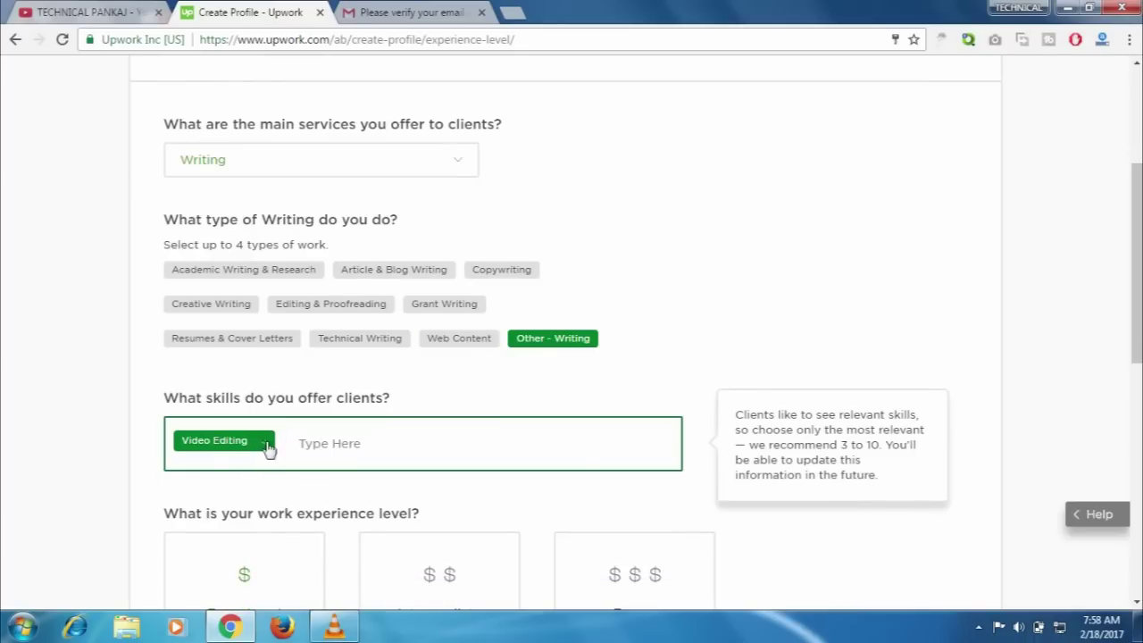
click(267, 443)
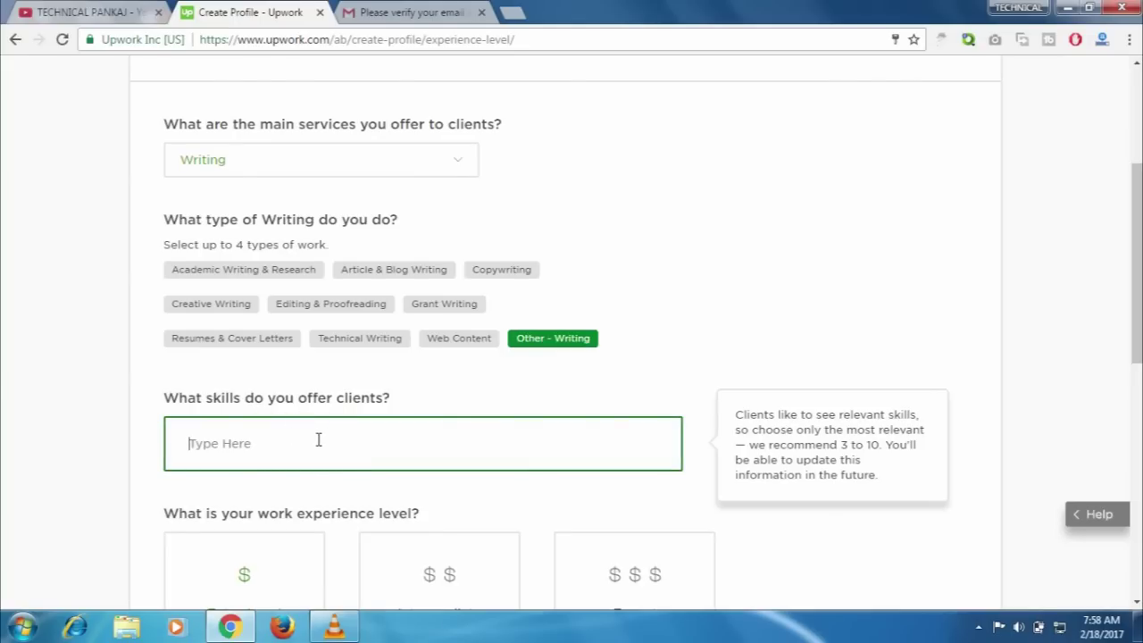
- Add Data Entry and Blog Writing to the skills offered to clients
text(Data Entry)
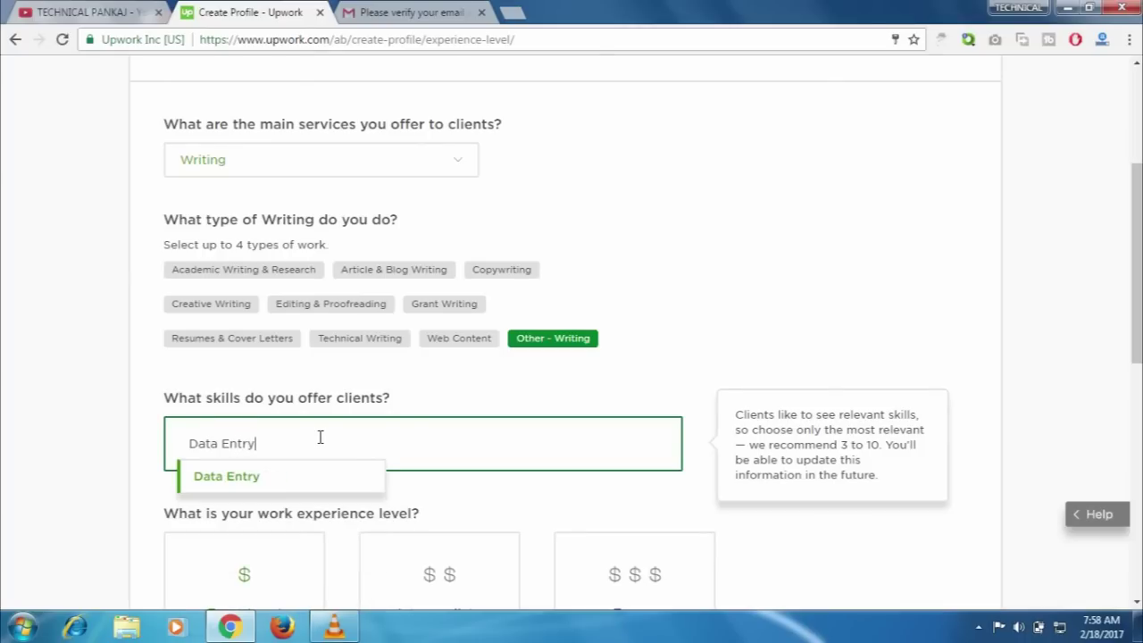
click(293, 480)
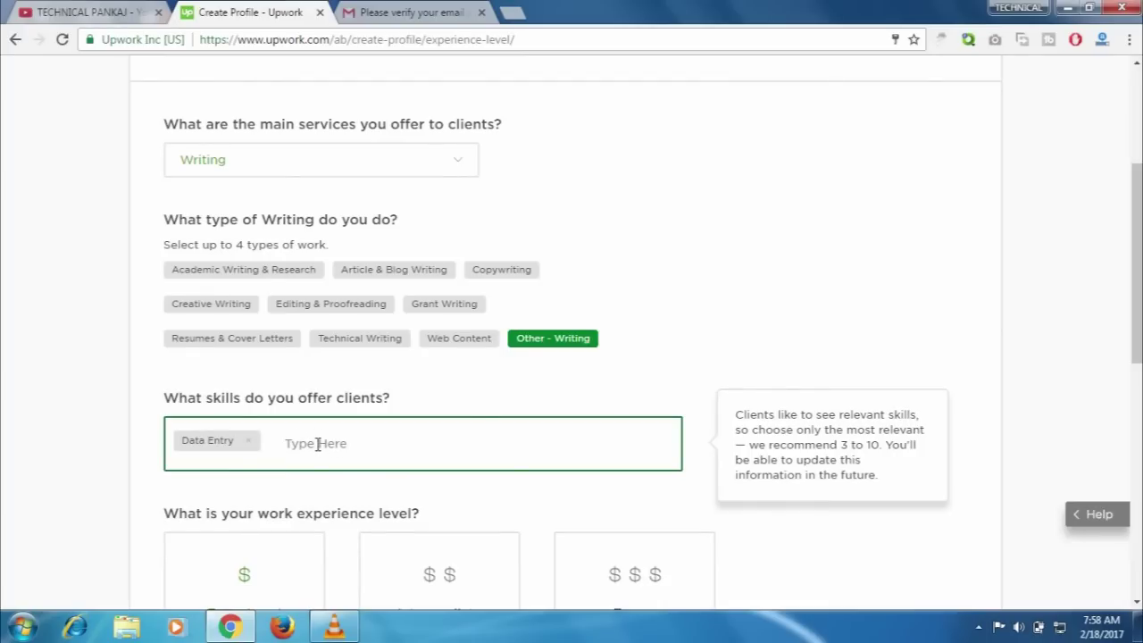
text(Blog)
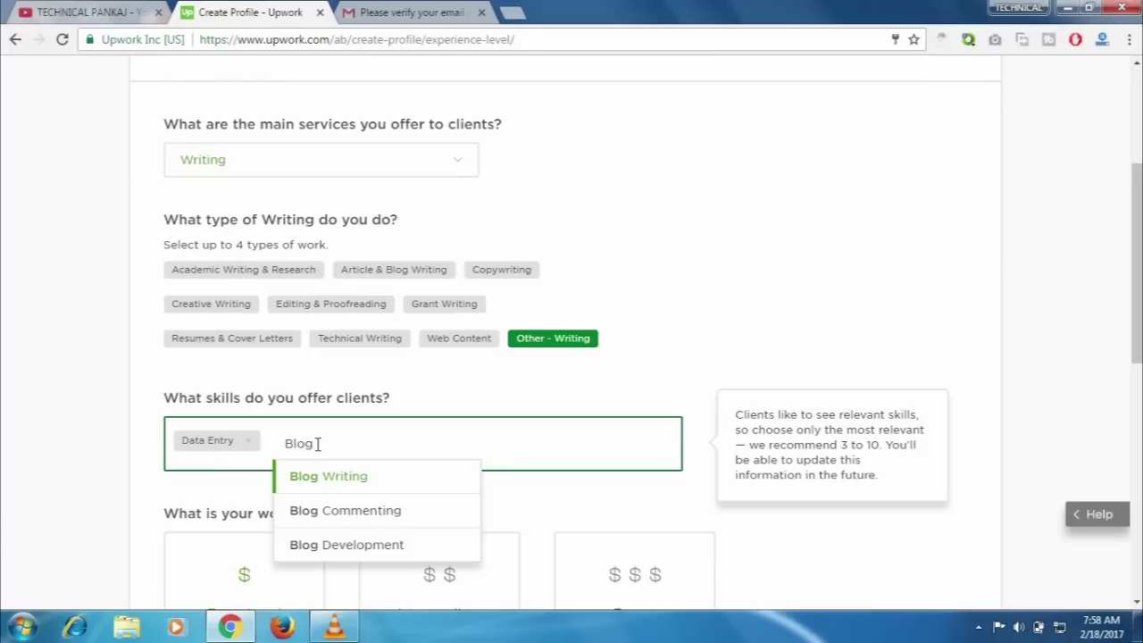
click(323, 473)
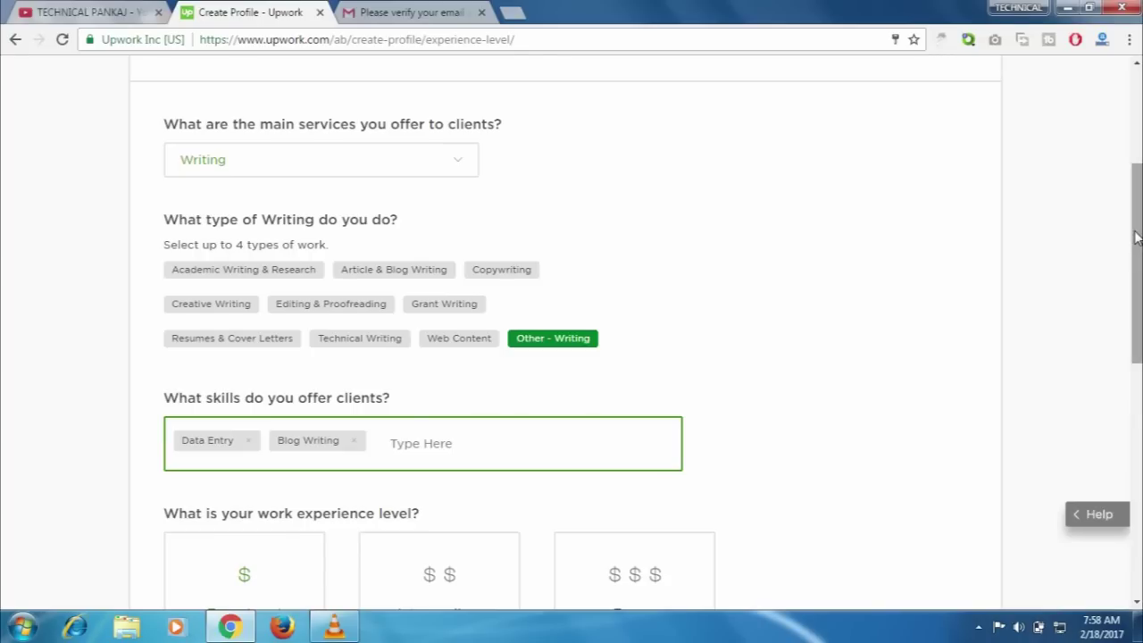
- Keep Entry Level as the work experience level and request the job recommendations
drag(1135, 234, 1138, 308)
mouse_move(230, 352)
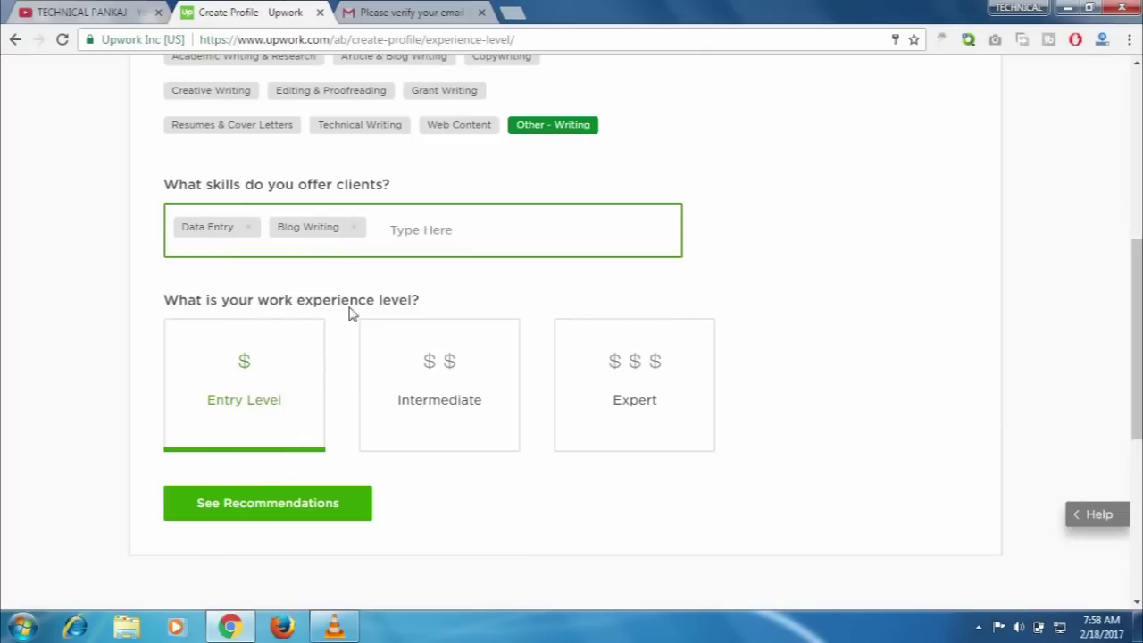
mouse_move(250, 413)
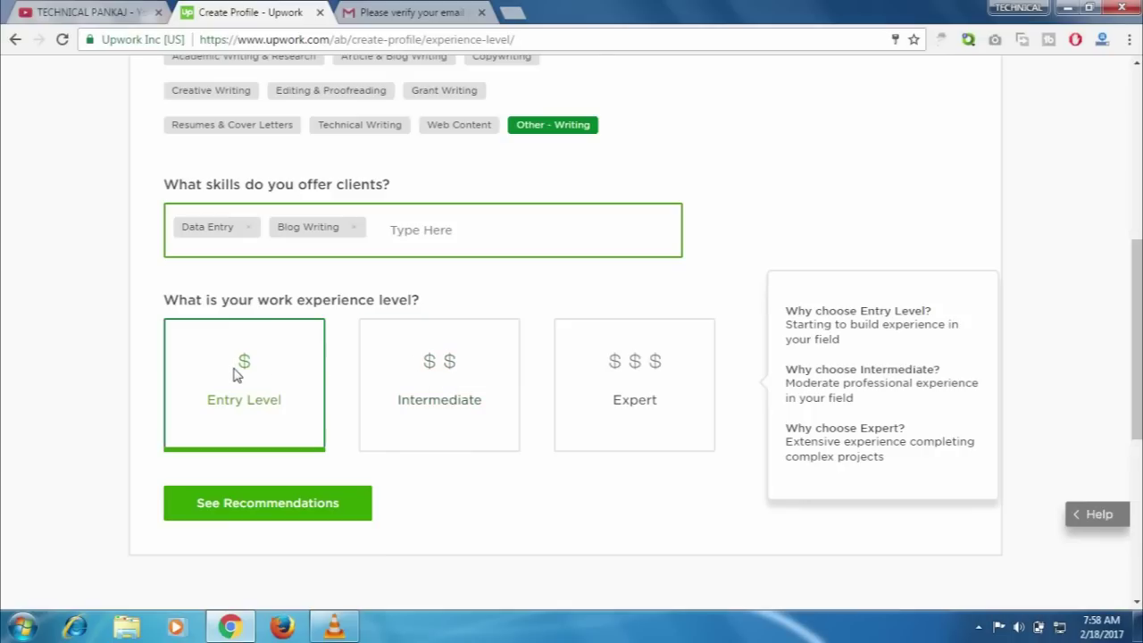
click(280, 512)
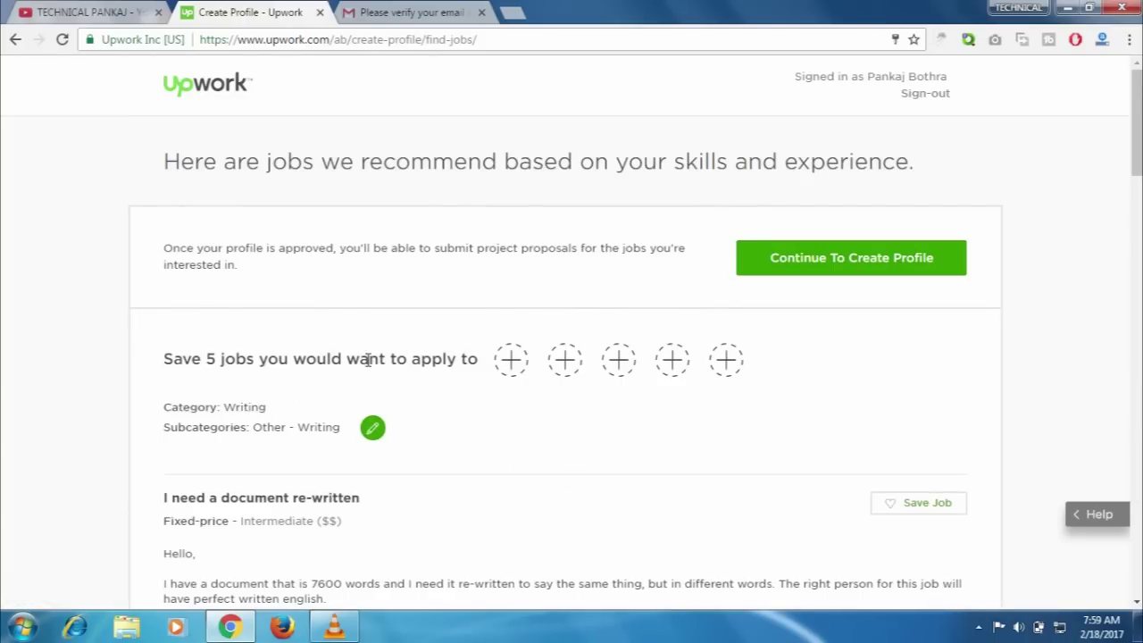
- Look through the recommended jobs and continue to the profile creation page
mouse_move(1134, 165)
mouse_down()
mouse_move(1132, 534)
mouse_move(1137, 163)
mouse_up()
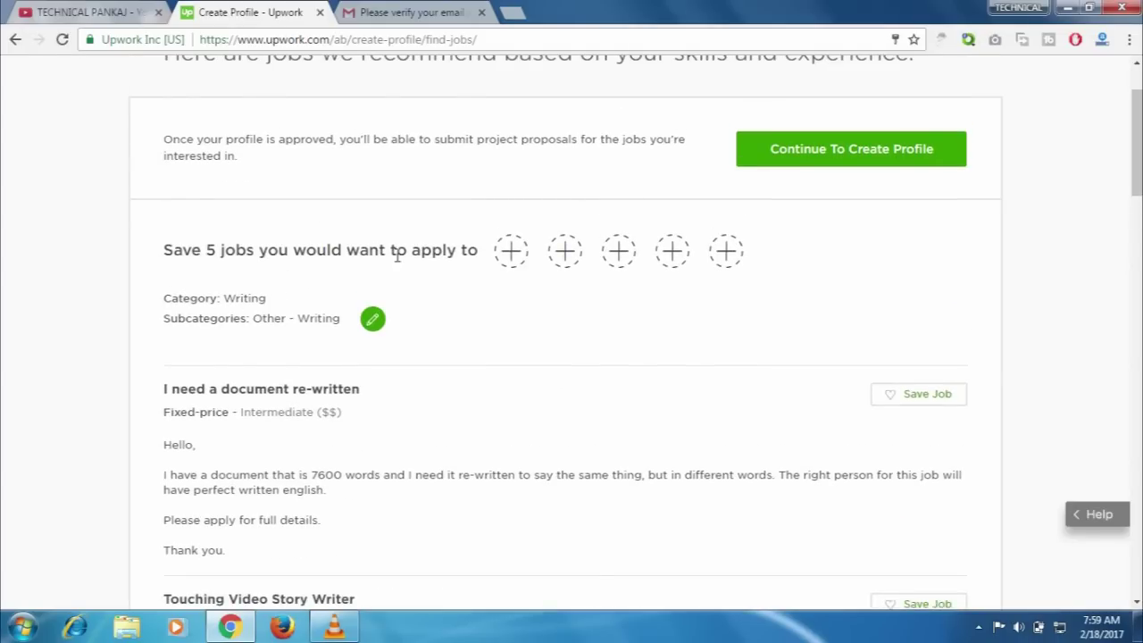
drag(1134, 174, 1134, 152)
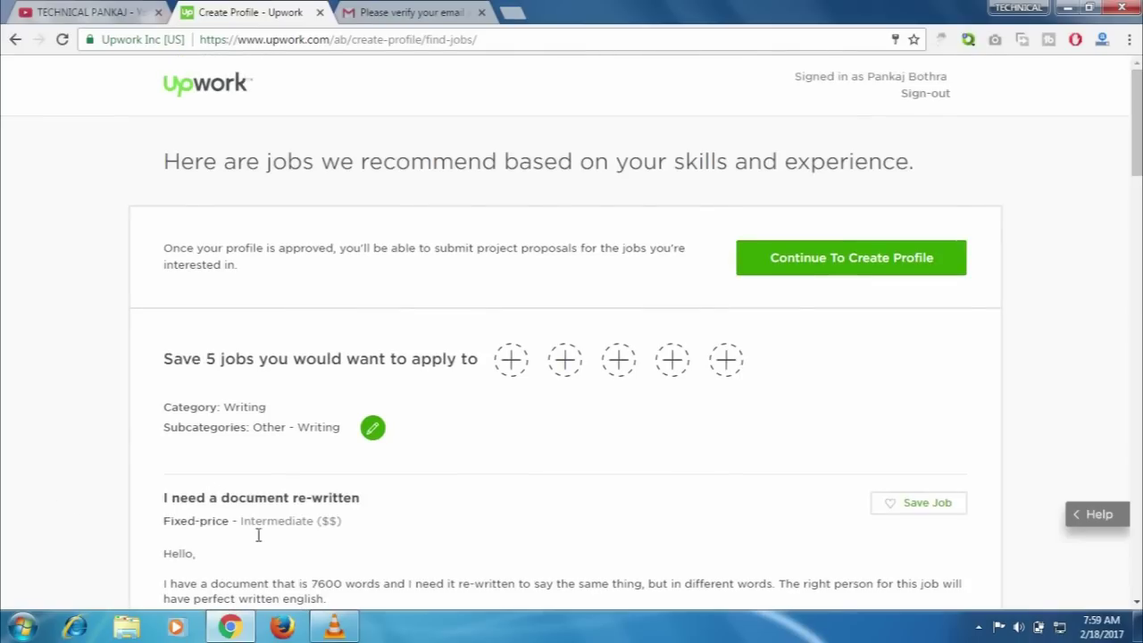
click(847, 269)
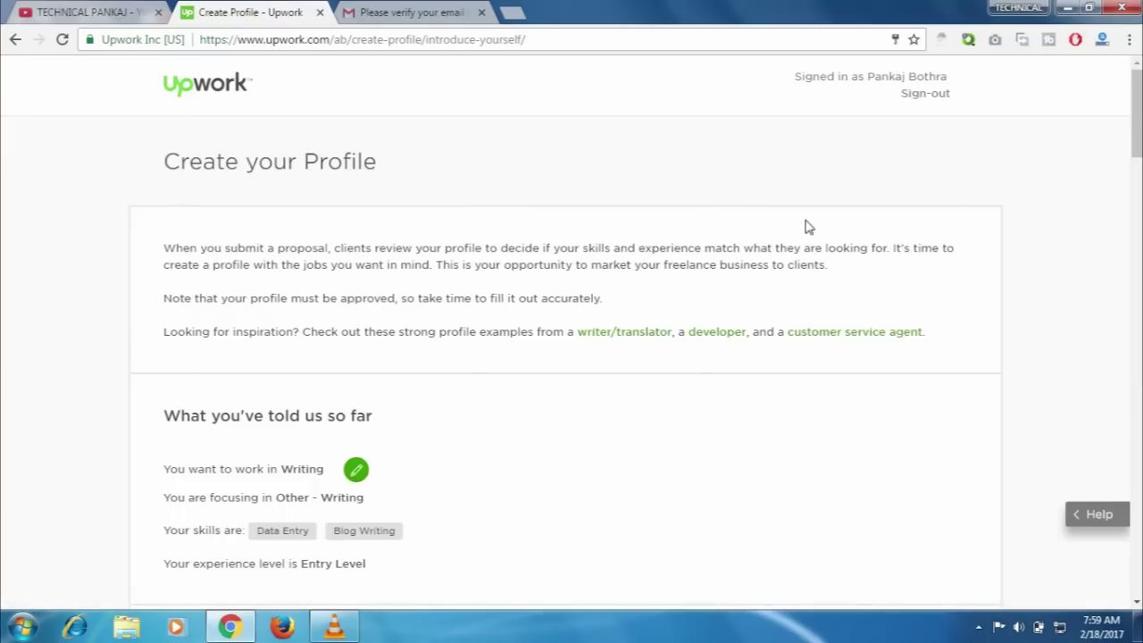
- Enter Professional Data Entry Worker as the professional title, correcting the misspelled first word
drag(1133, 152, 1133, 200)
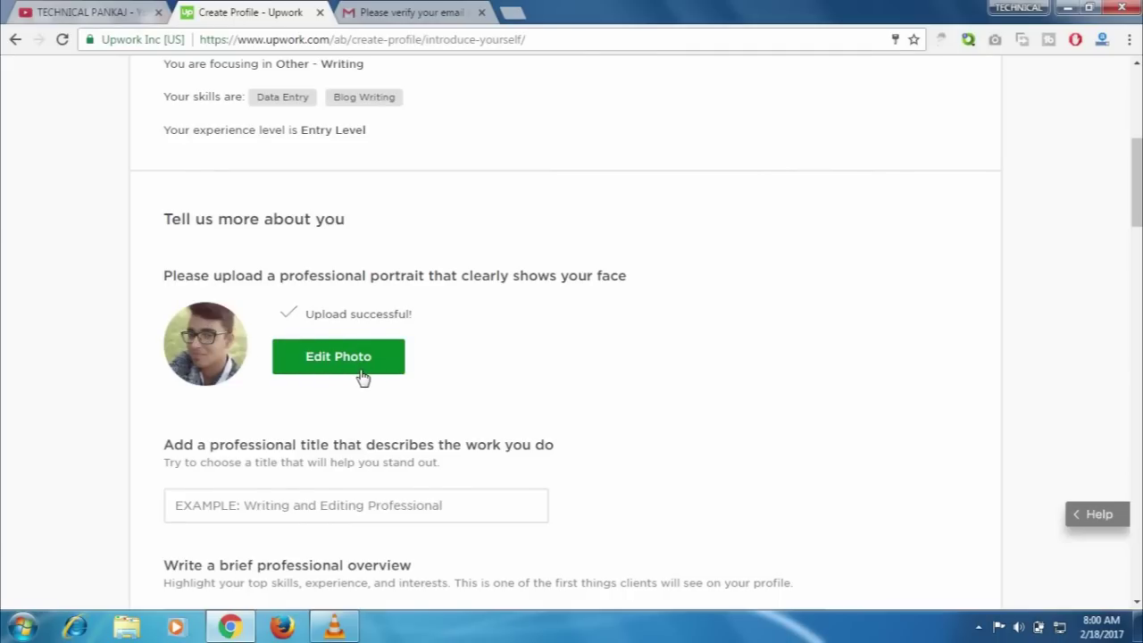
click(1137, 174)
drag(1137, 174, 1137, 201)
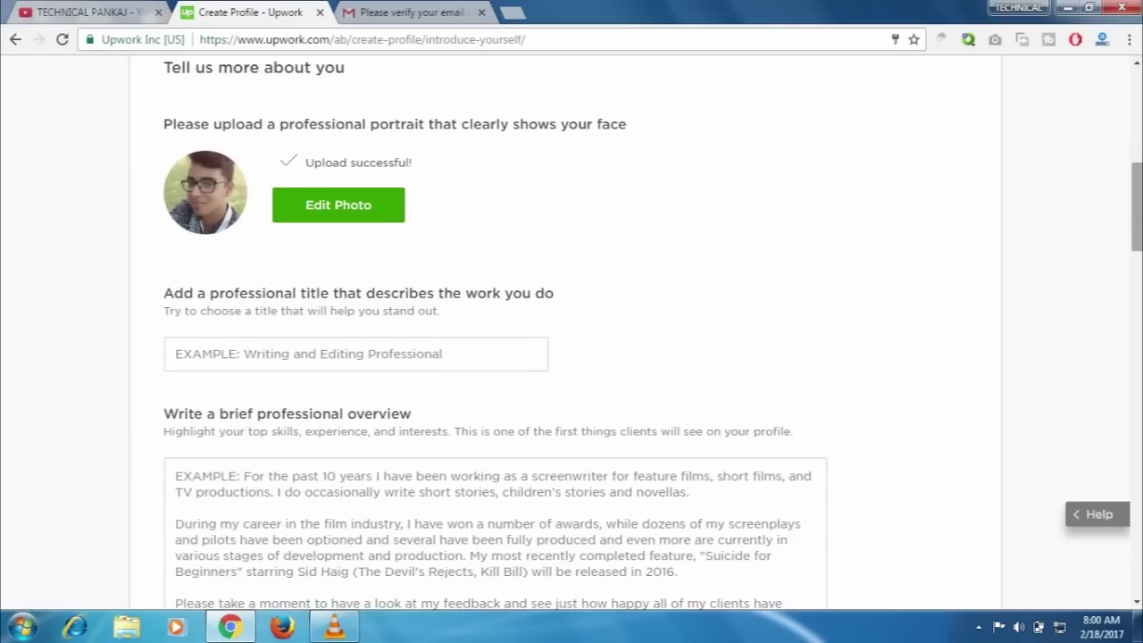
click(275, 305)
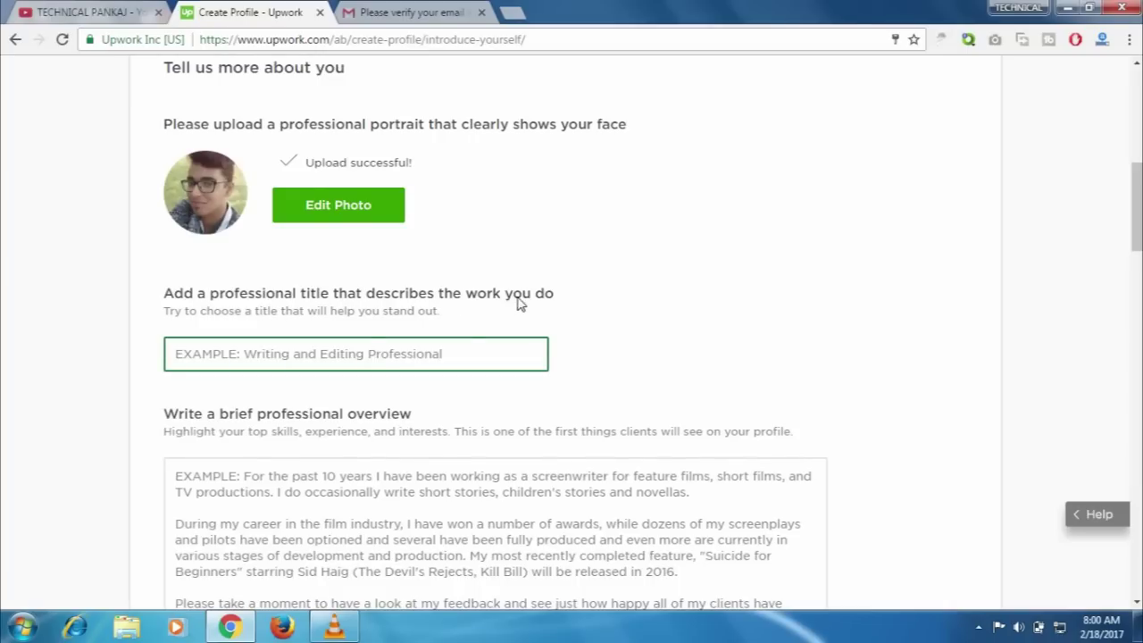
click(280, 353)
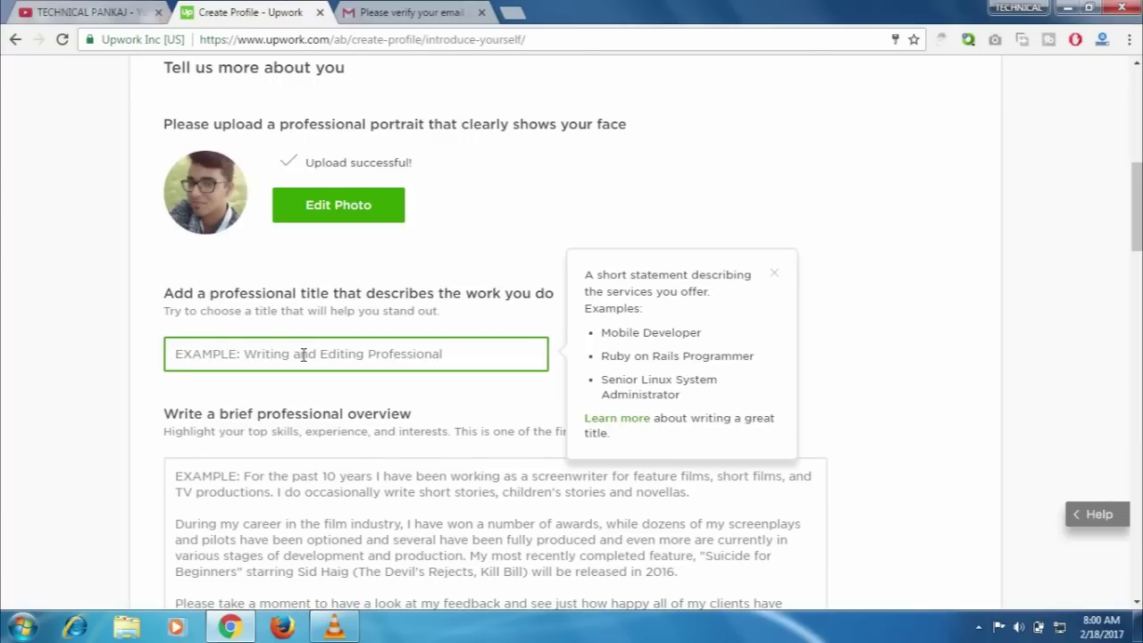
click(364, 355)
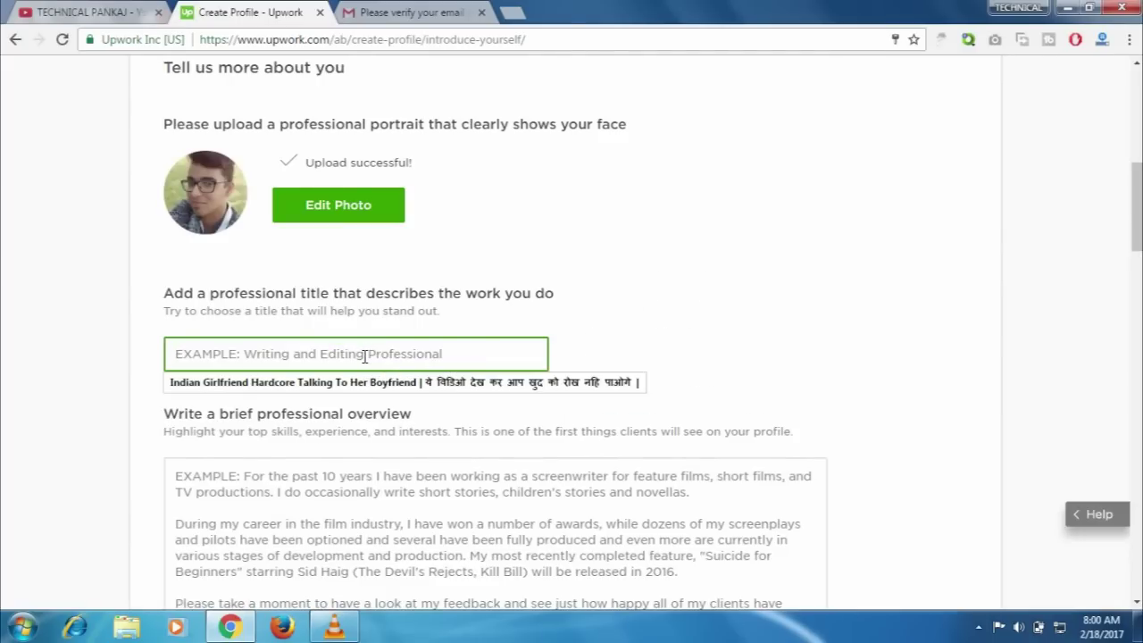
text(Pro)
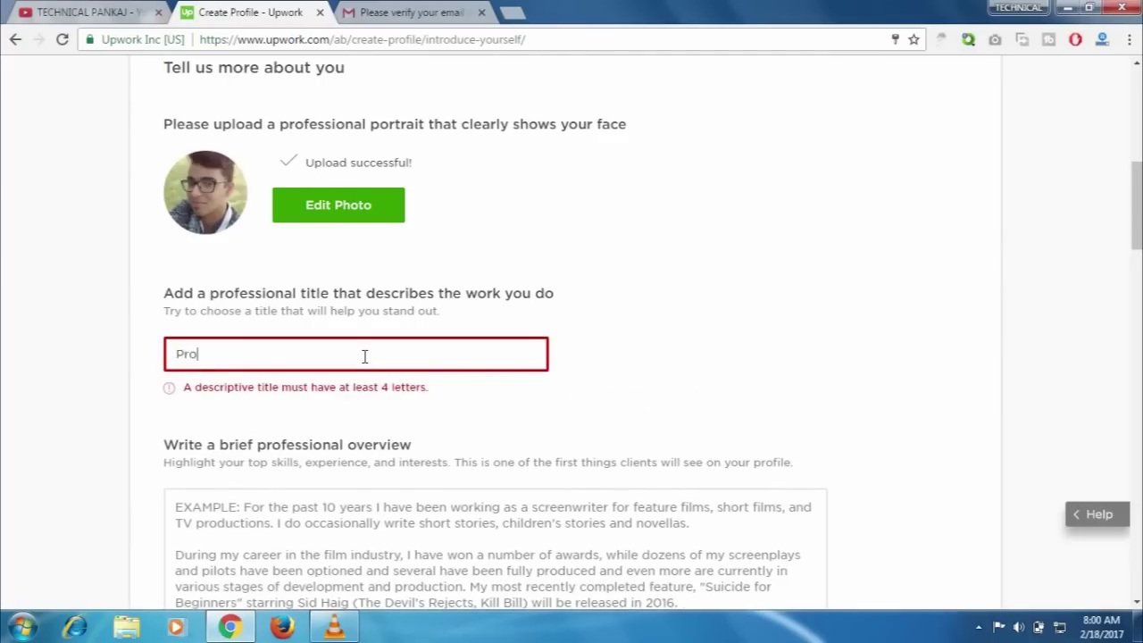
text(ffess)
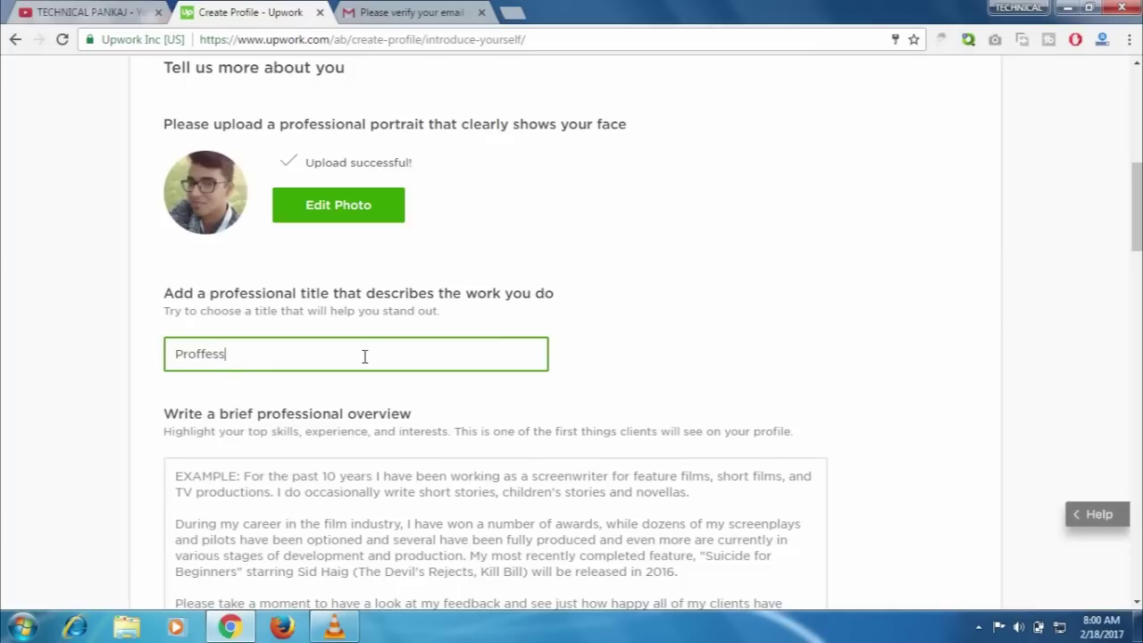
text(ional Data Entr)
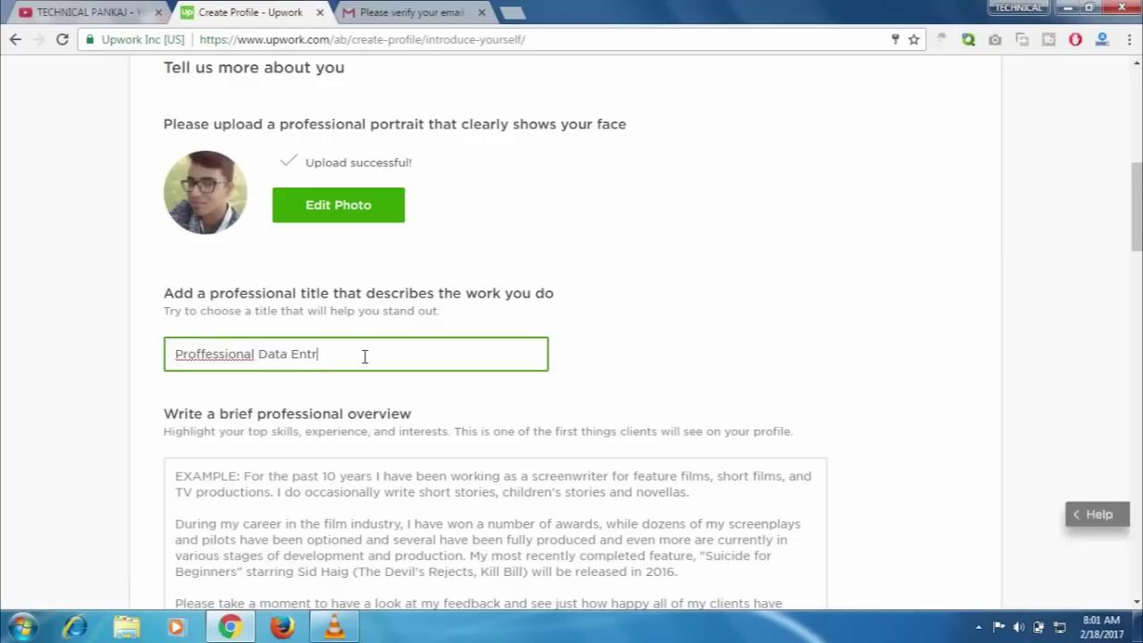
text(y Worker)
click(205, 354)
key(BackSpace)
click(371, 355)
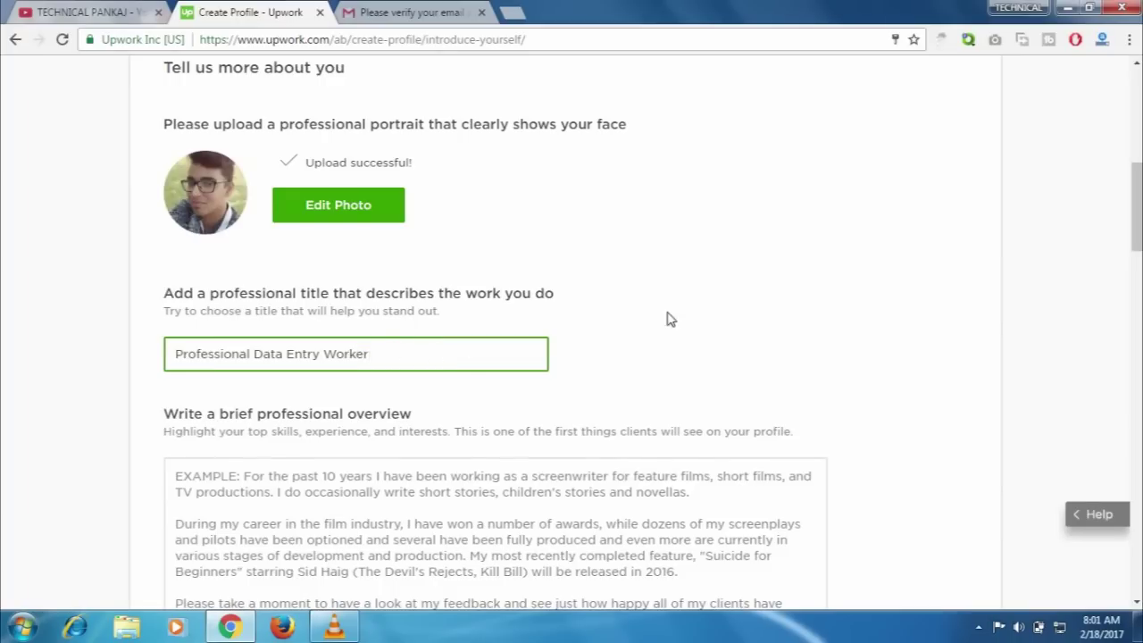
- Write a professional overview that introduces the freelancer by full name, followed by a long row of dots as filler text
scroll(1010, 246, down, 2)
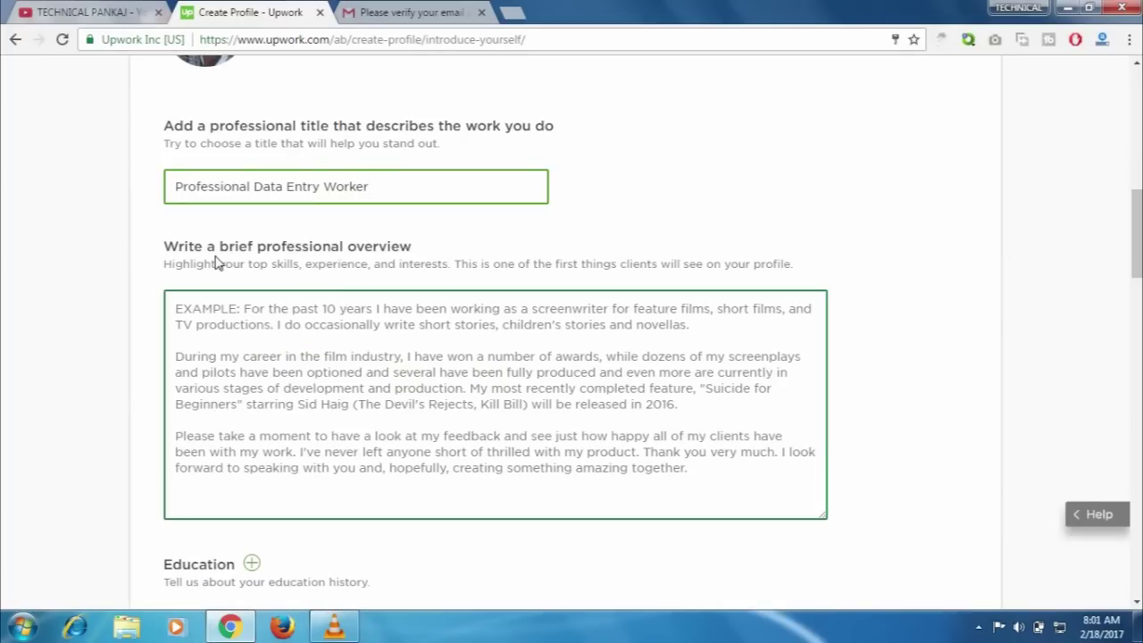
click(335, 294)
click(262, 324)
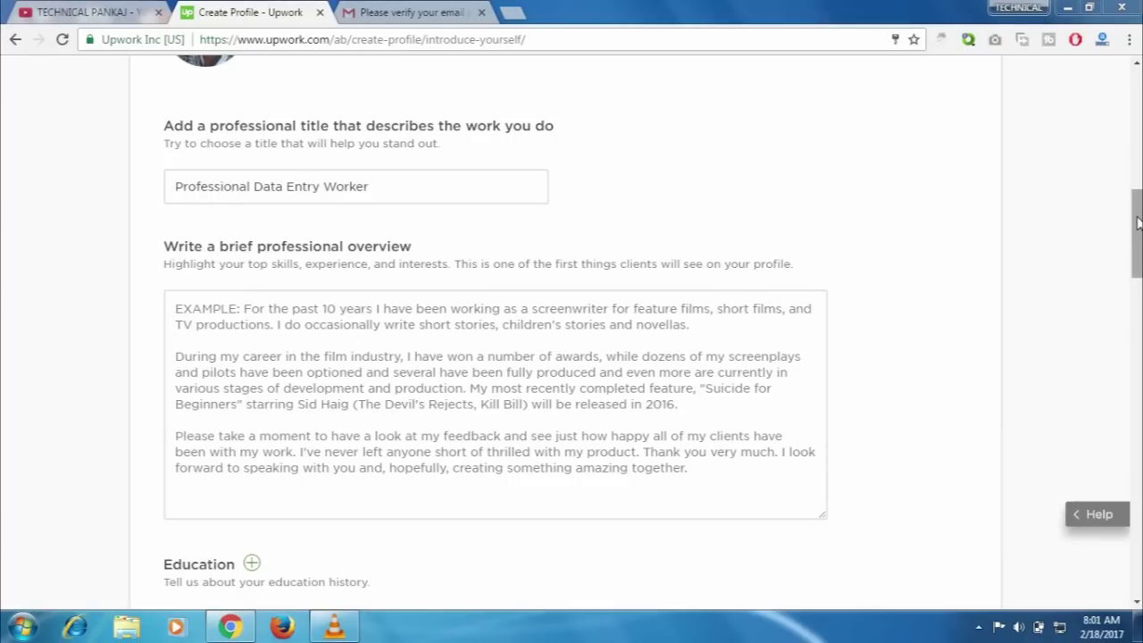
scroll(1138, 224, down, 1)
click(421, 295)
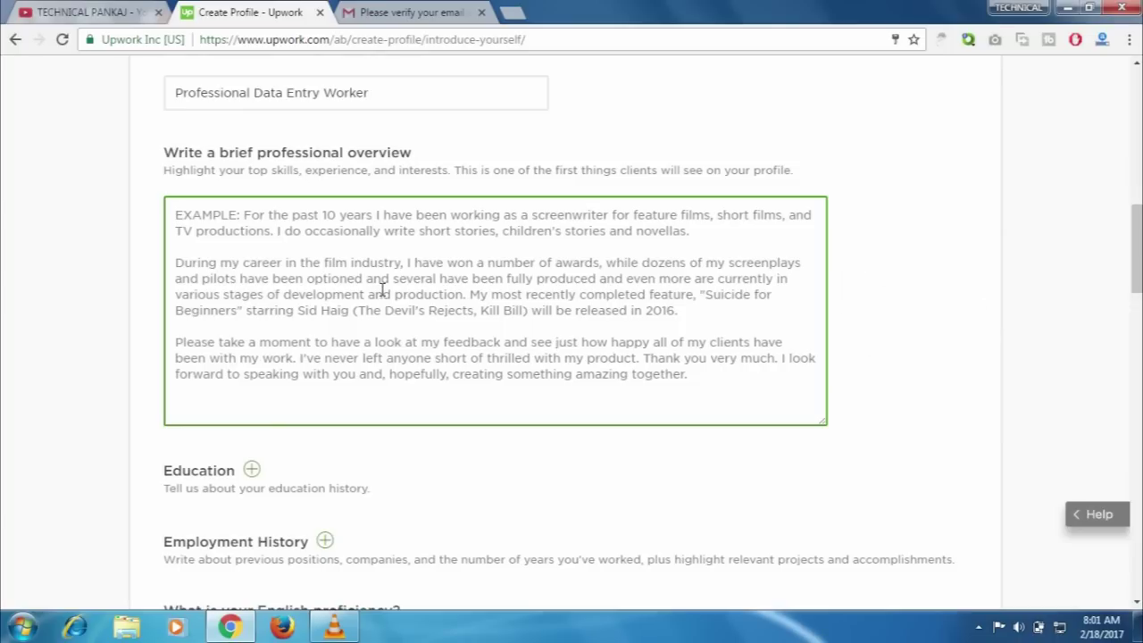
text(My sel)
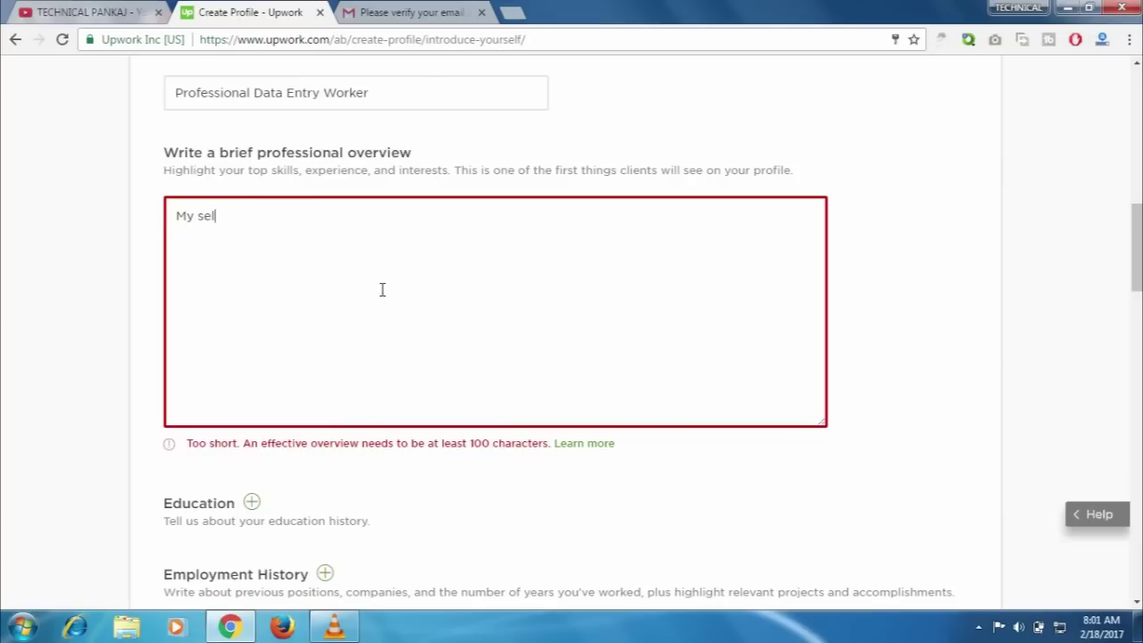
text(f pankaj Bothra.  .......................................................................................)
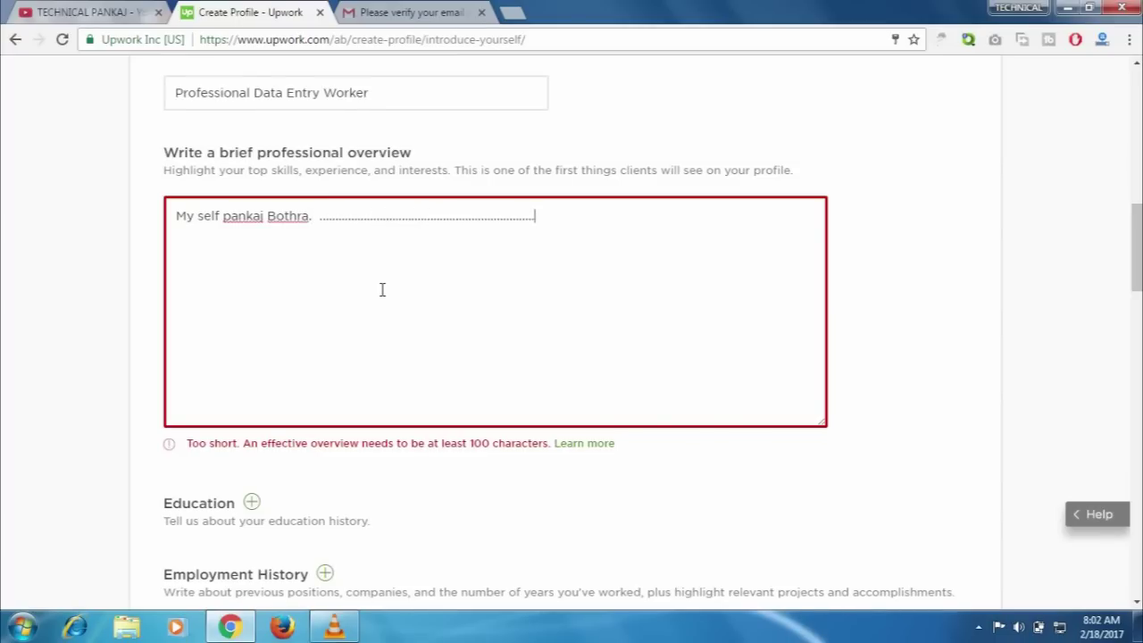
text(..................................................................................)
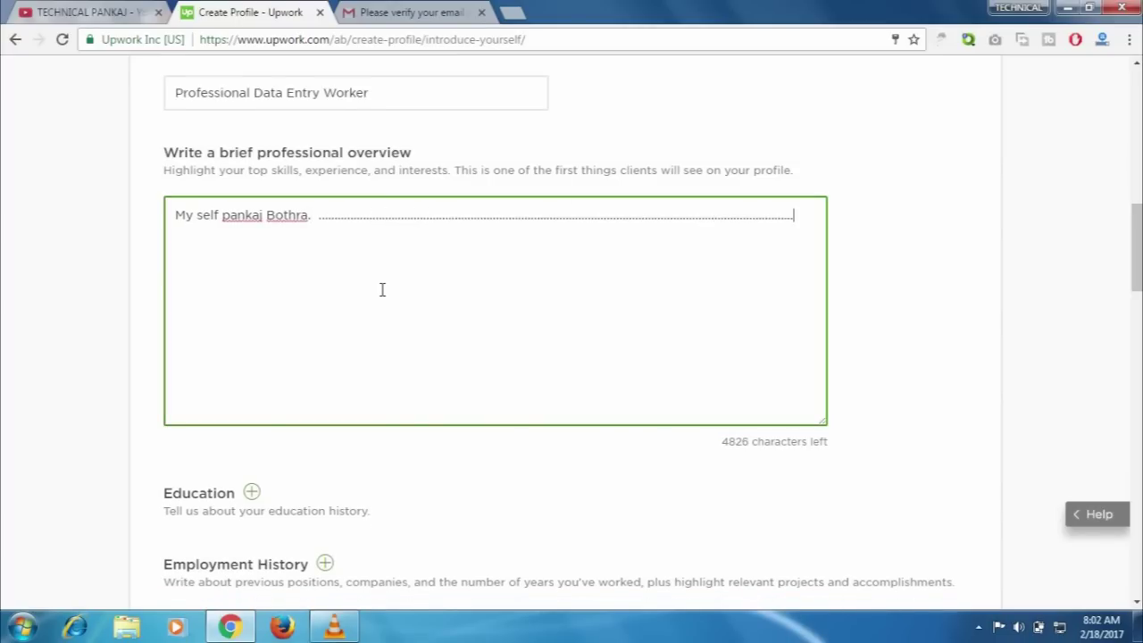
text(...............................................)
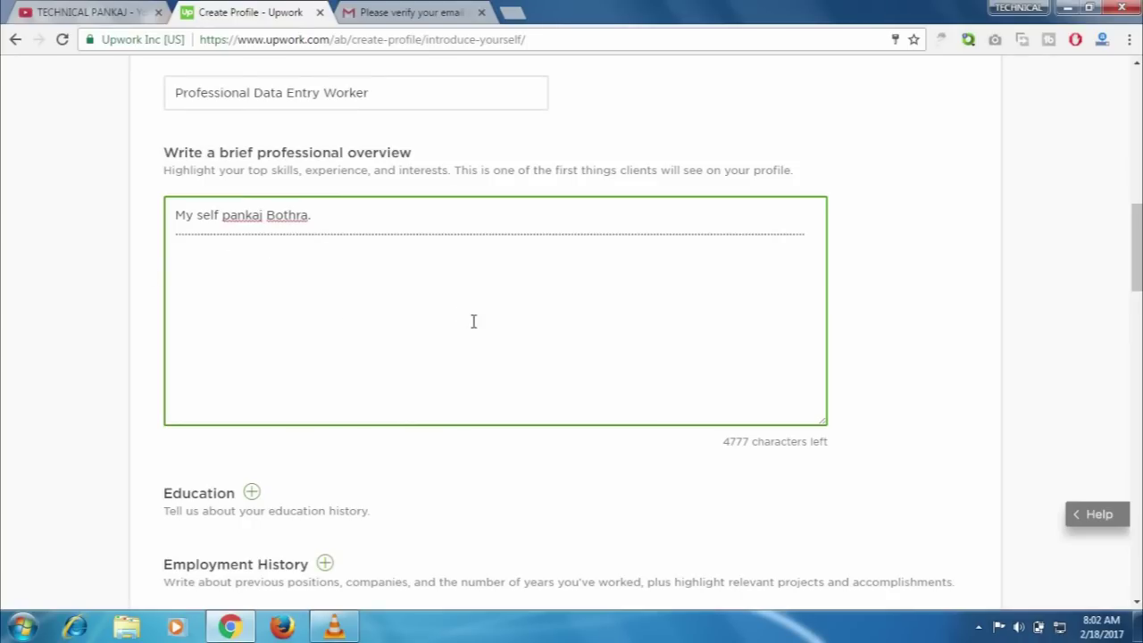
- Start a new education entry and set the first year attended to 1995
drag(1131, 230, 1137, 274)
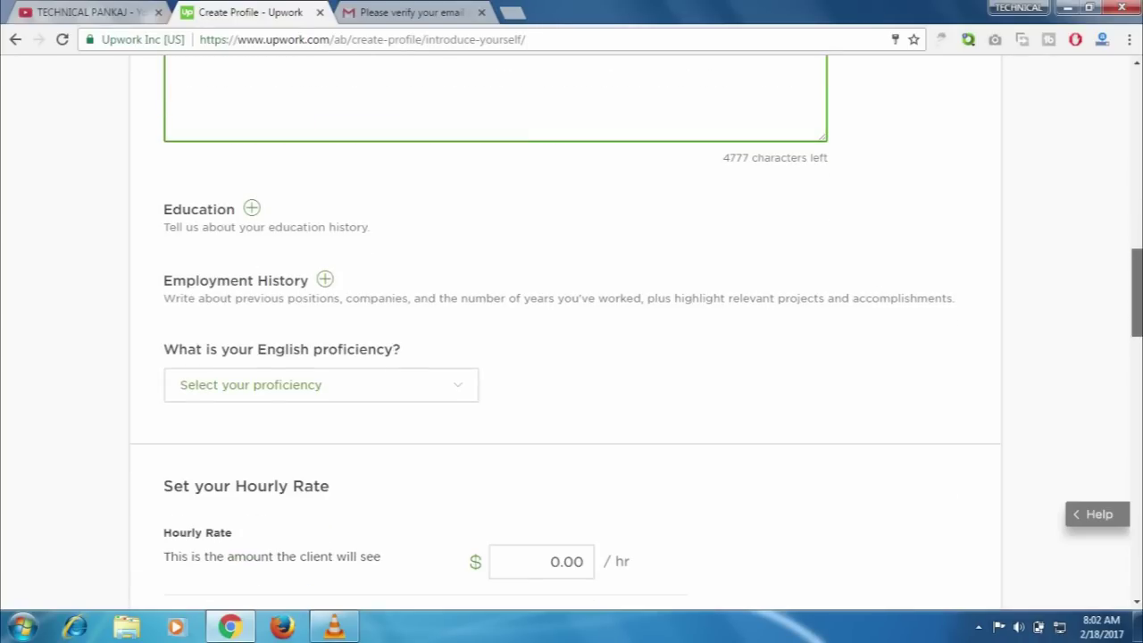
click(251, 209)
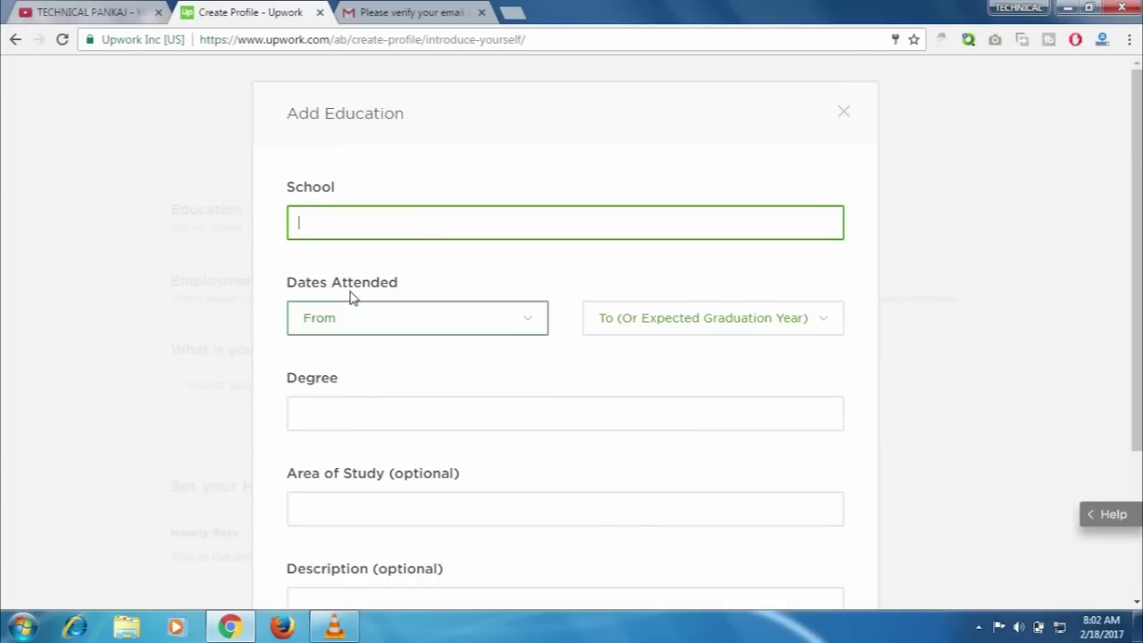
click(523, 321)
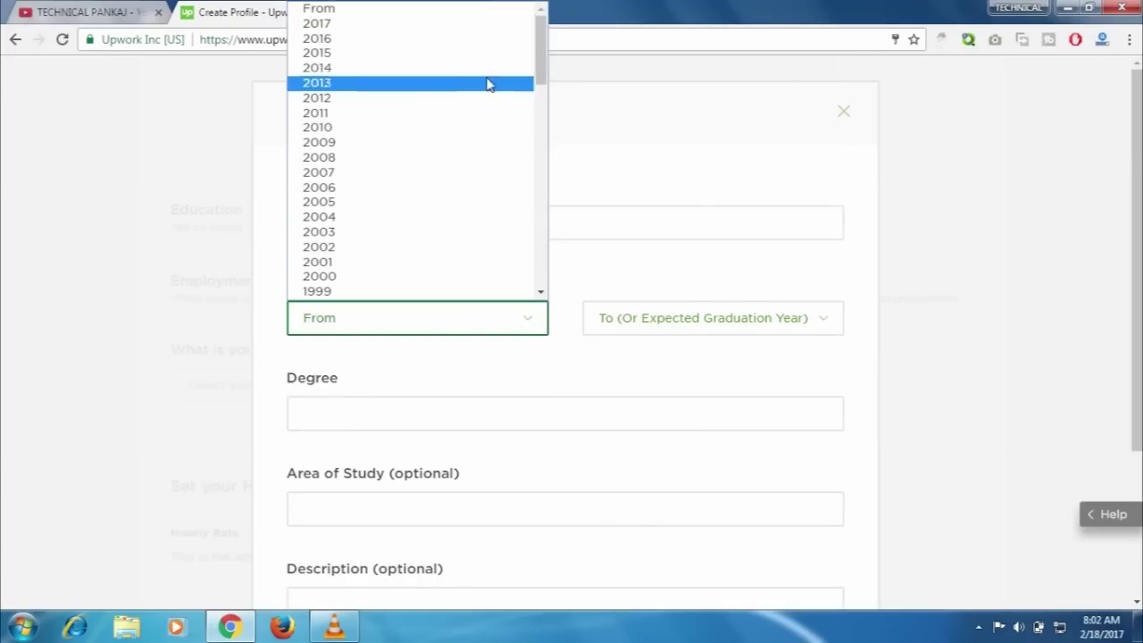
drag(540, 52, 526, 82)
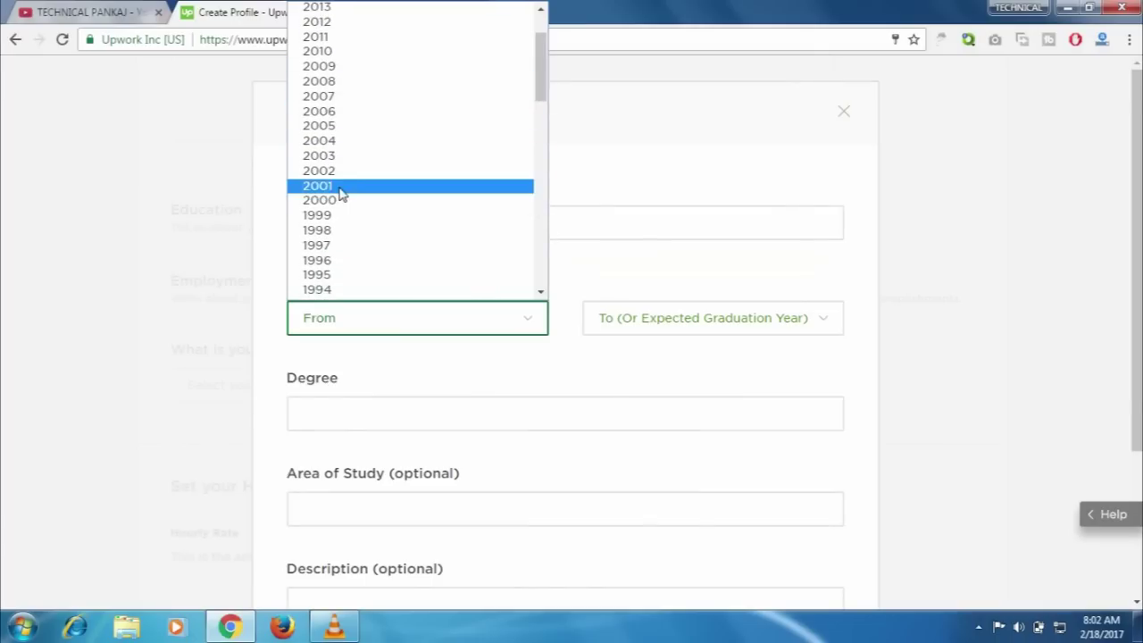
click(330, 273)
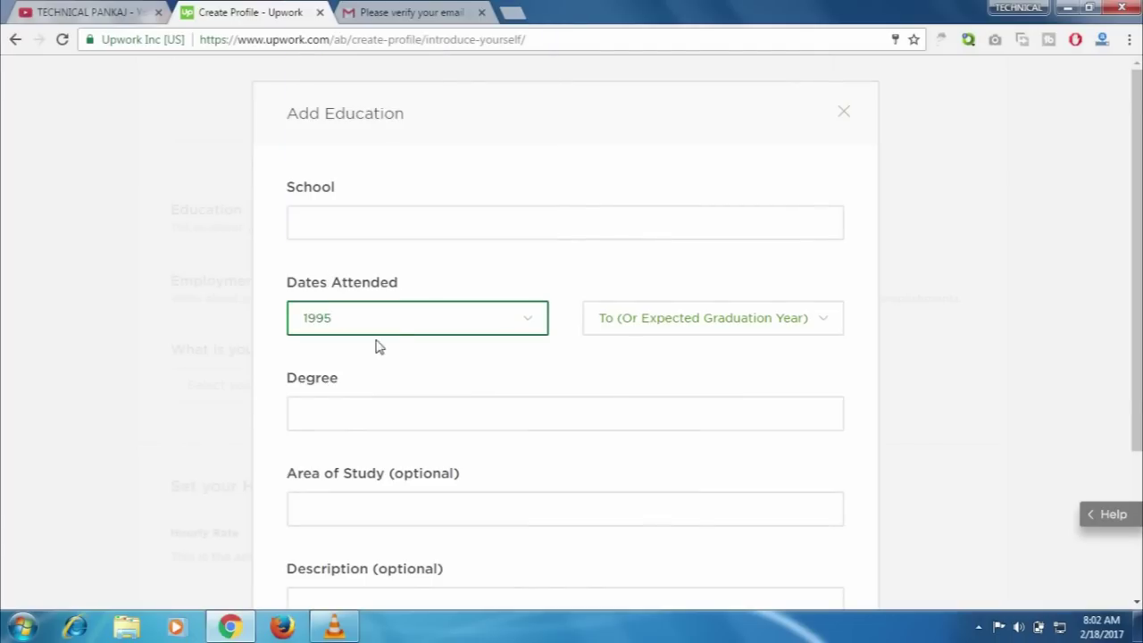
- Look over the graduation year, degree, area of study and description fields of the education entry
click(796, 327)
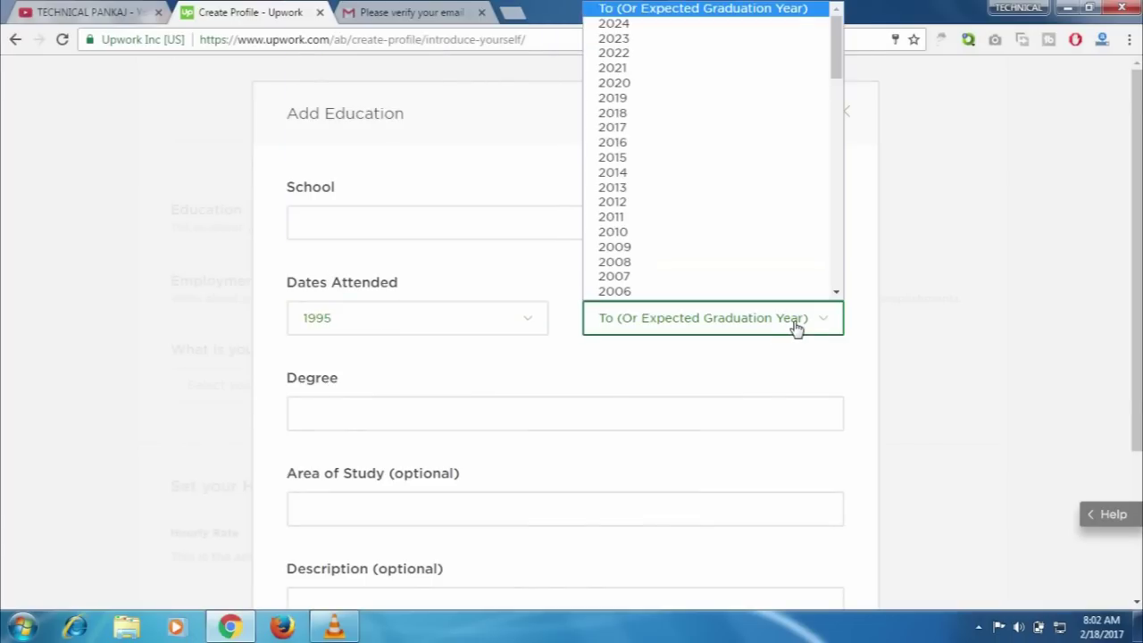
click(684, 8)
click(332, 408)
click(357, 508)
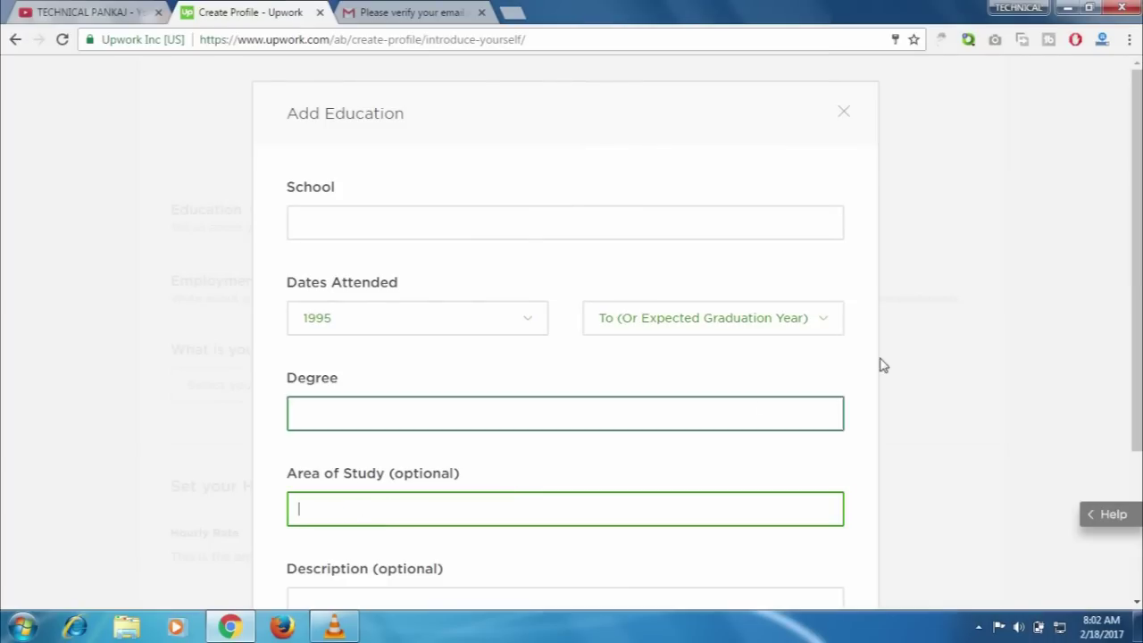
drag(1139, 209, 1140, 268)
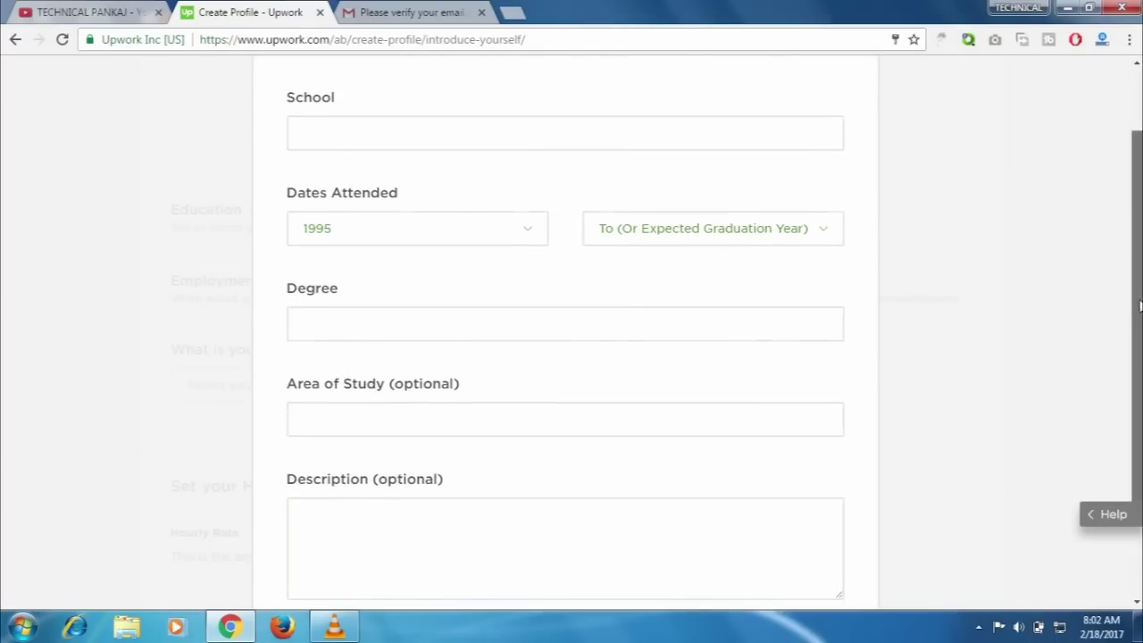
drag(1141, 366, 1139, 314)
click(571, 228)
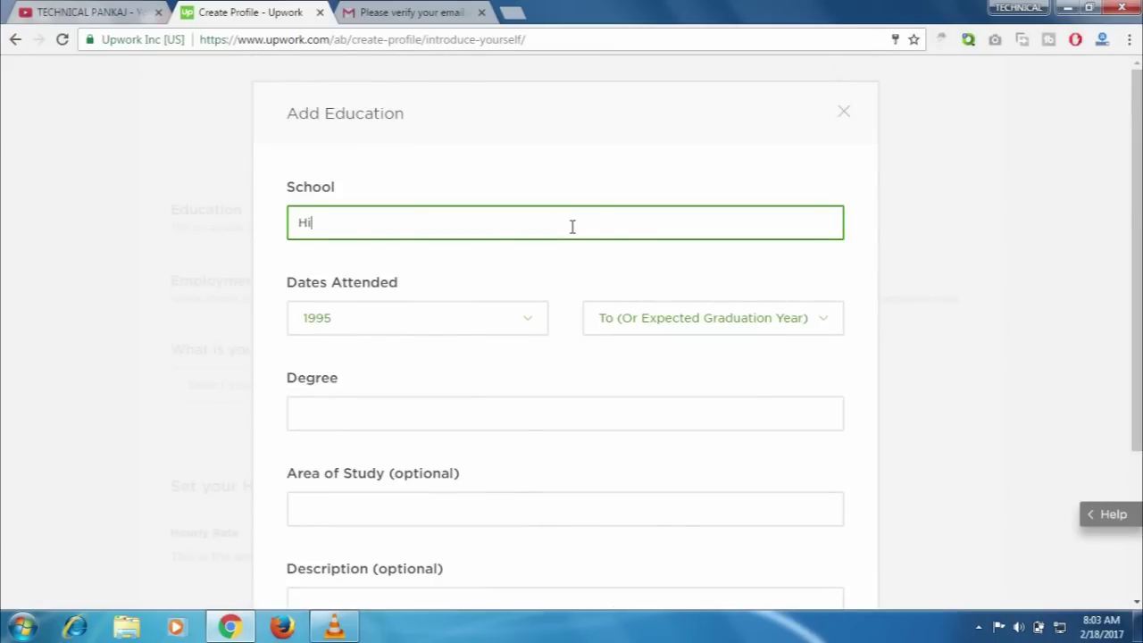
text(High Sc)
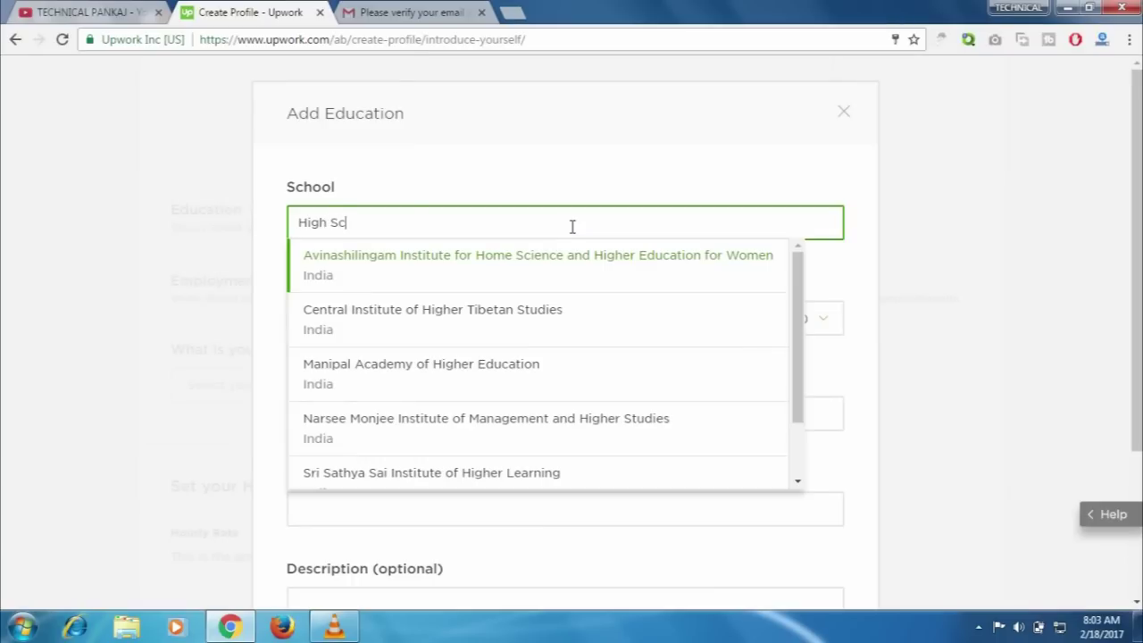
text(hool)
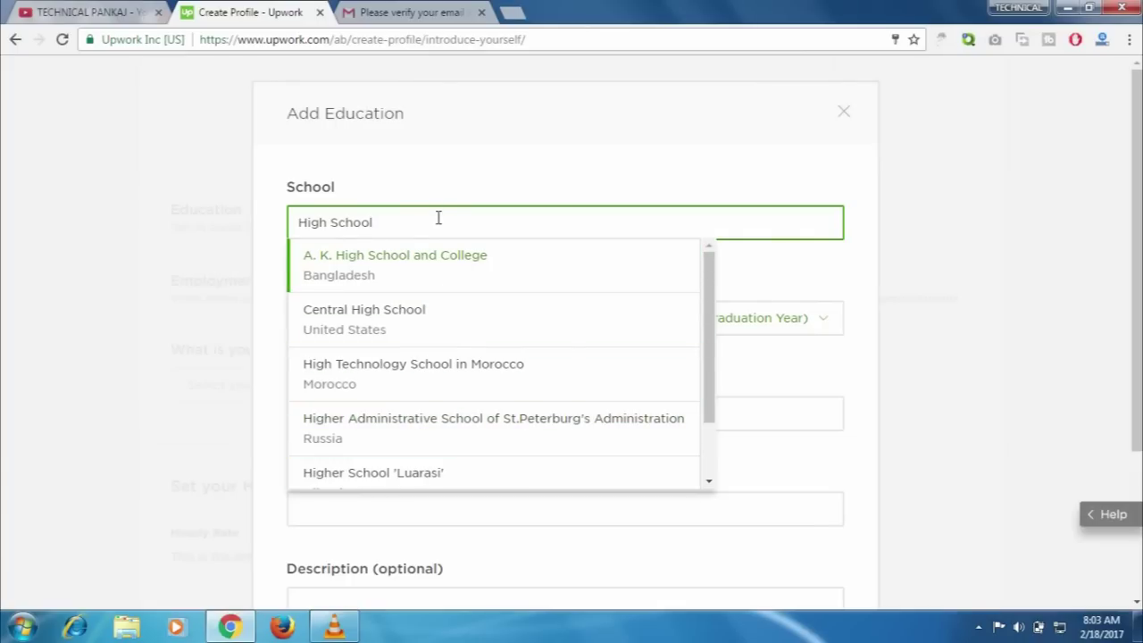
key(BackSpace)
key(BackSpace)
key(BackSpace)
key(BackSpace)
key(BackSpace)
key(BackSpace)
key(BackSpace)
key(BackSpace)
key(BackSpace)
key(BackSpace)
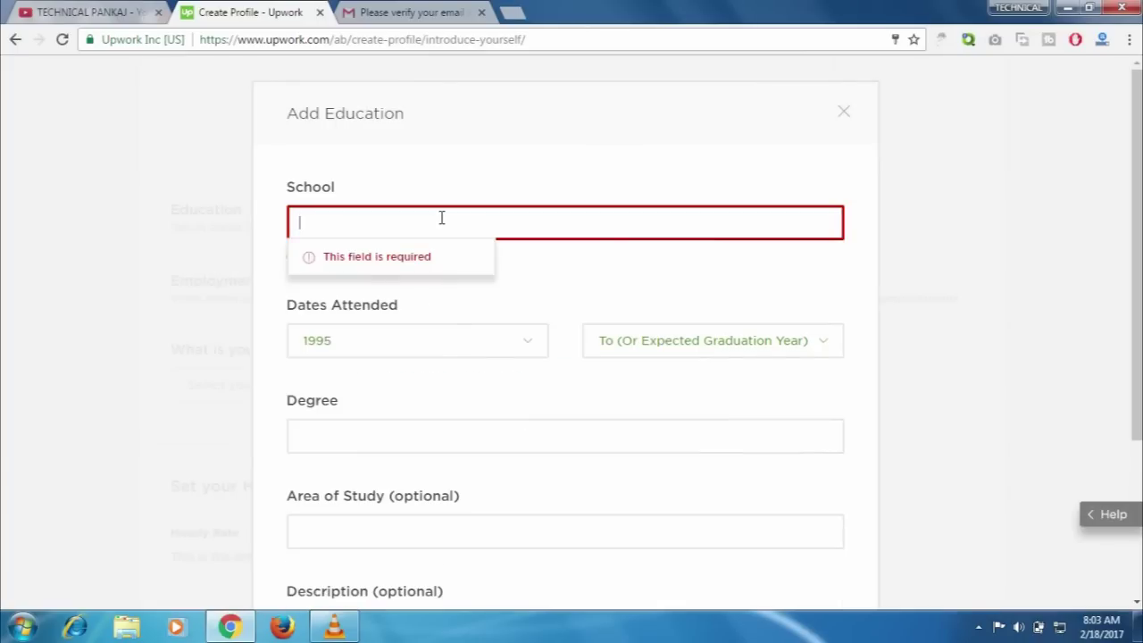
click(846, 231)
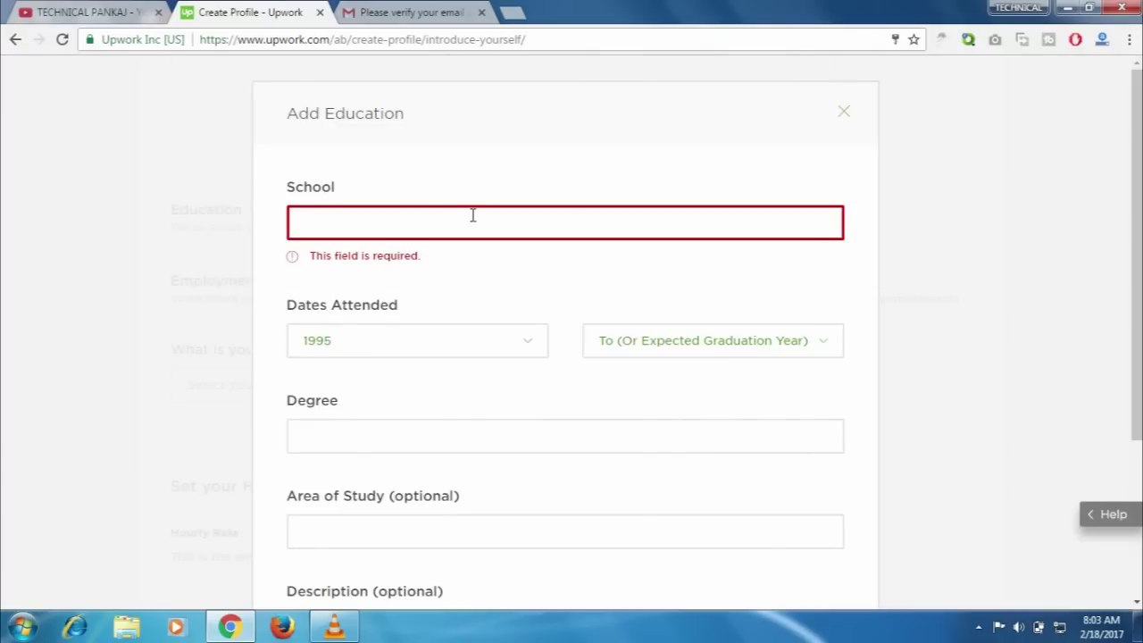
click(844, 113)
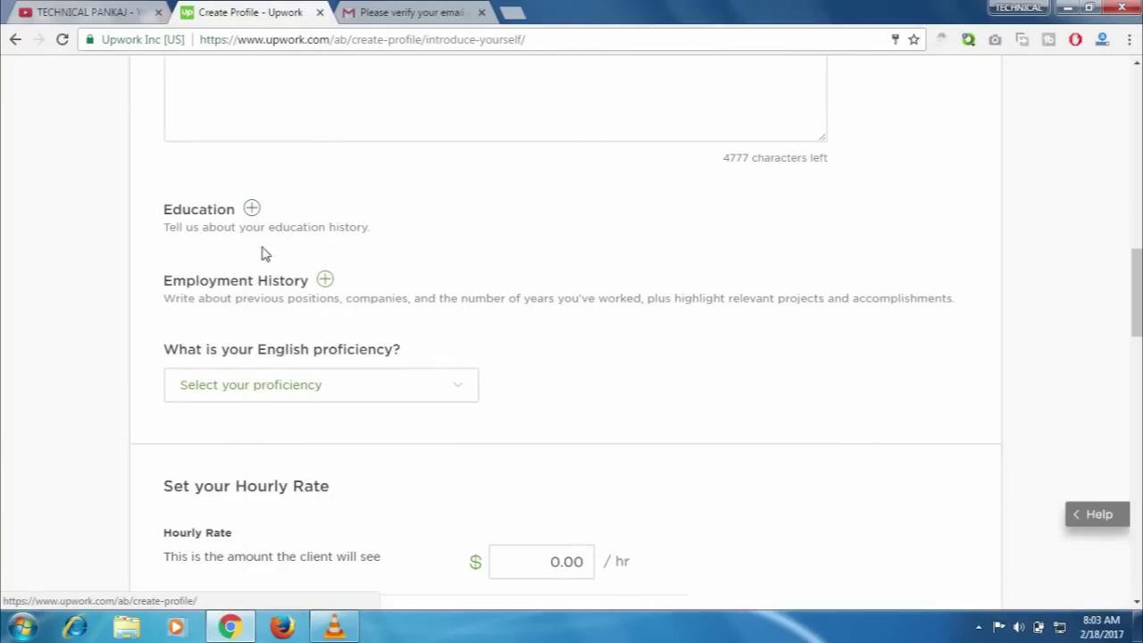
- Look over the company, location, title, role, period and description fields of a new employment entry, closing it unfilled
click(325, 281)
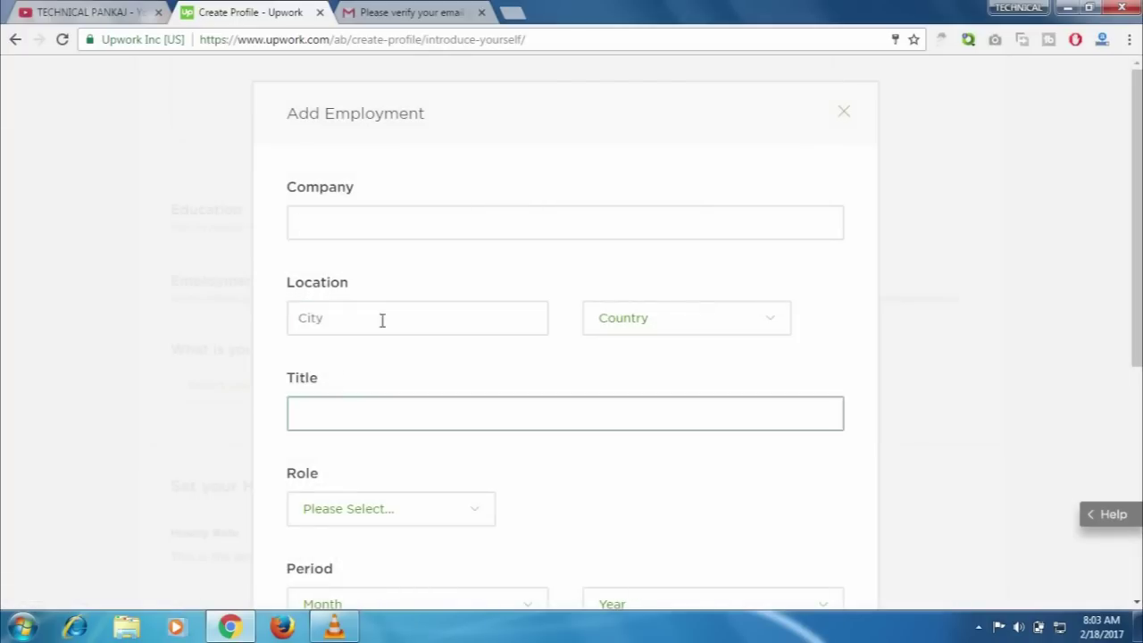
click(414, 316)
click(447, 211)
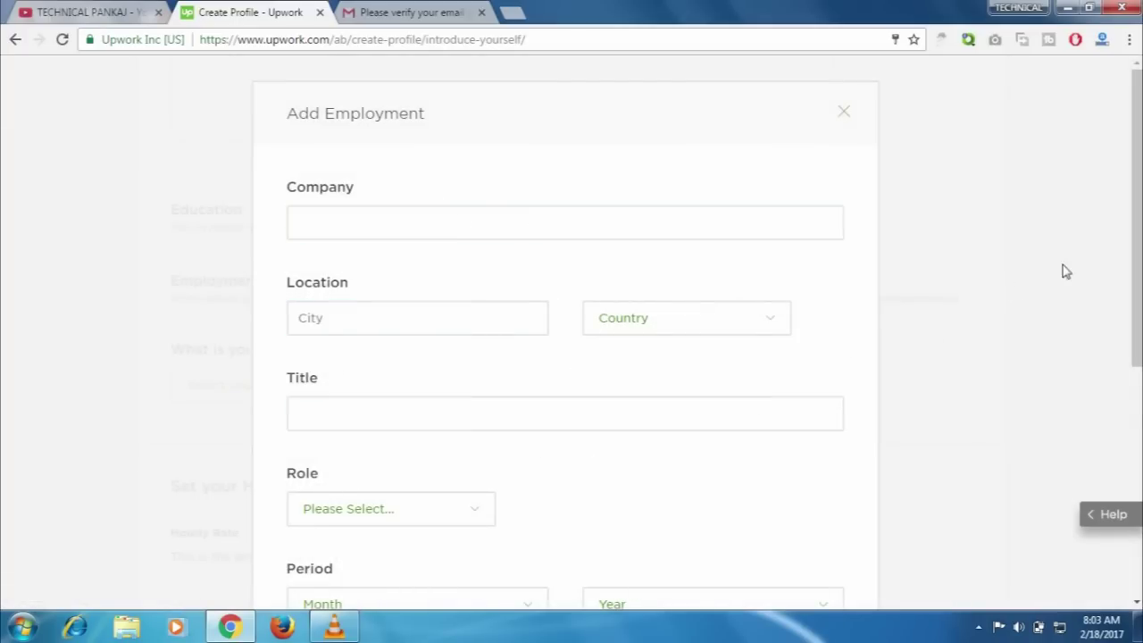
scroll(1139, 214, down, 3)
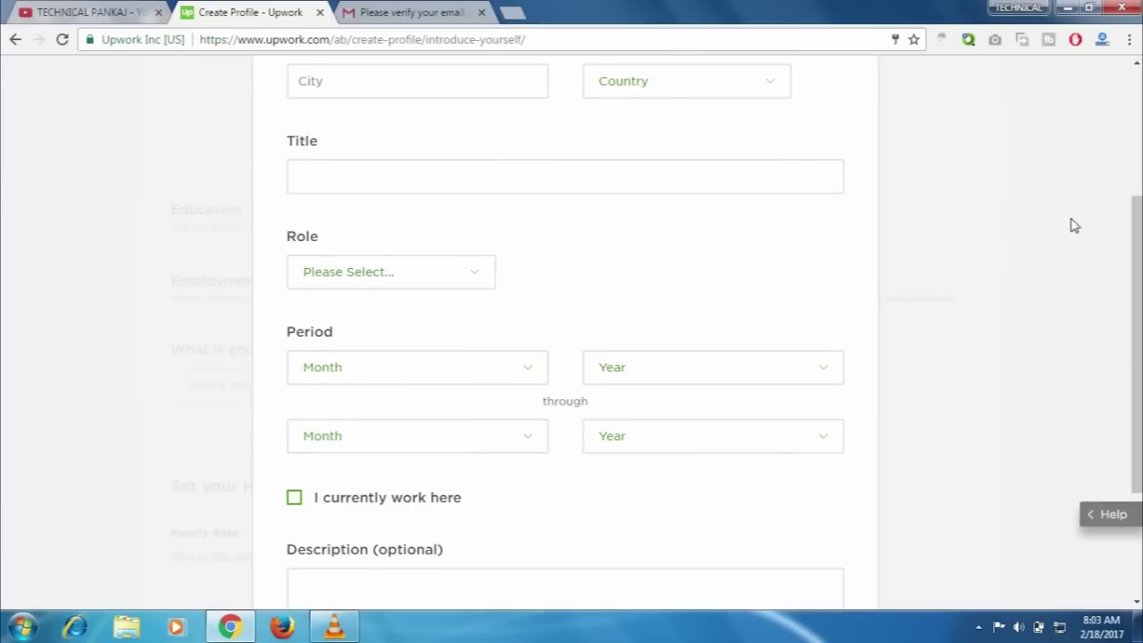
scroll(1130, 120, up, 3)
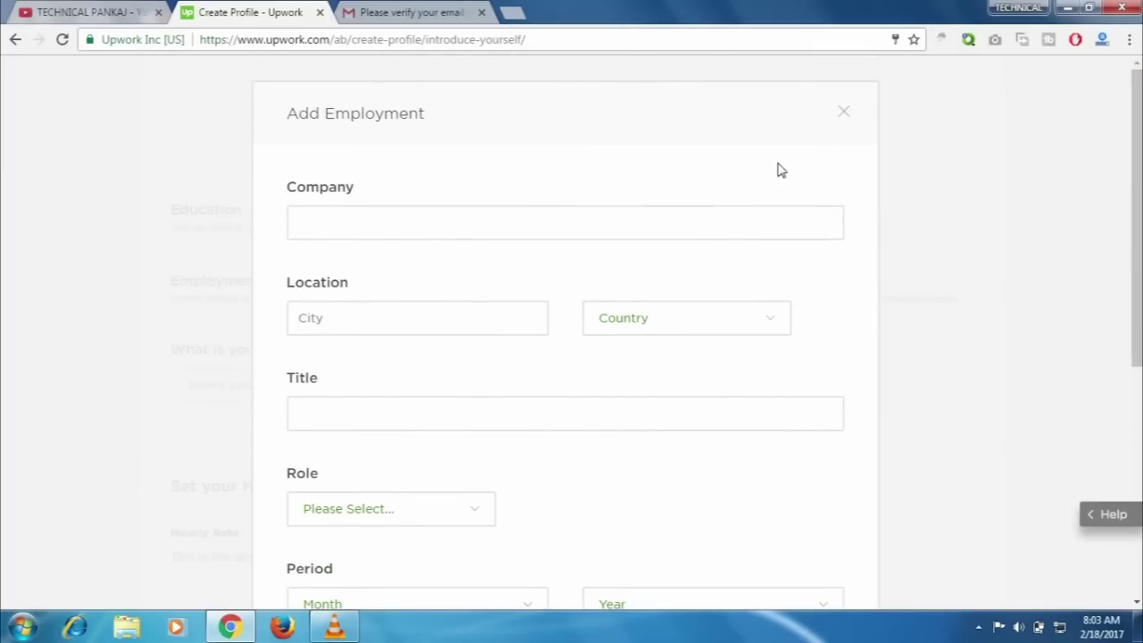
click(853, 116)
- Set the English proficiency to Basic, able to communicate only through written communication
drag(1137, 271, 1137, 308)
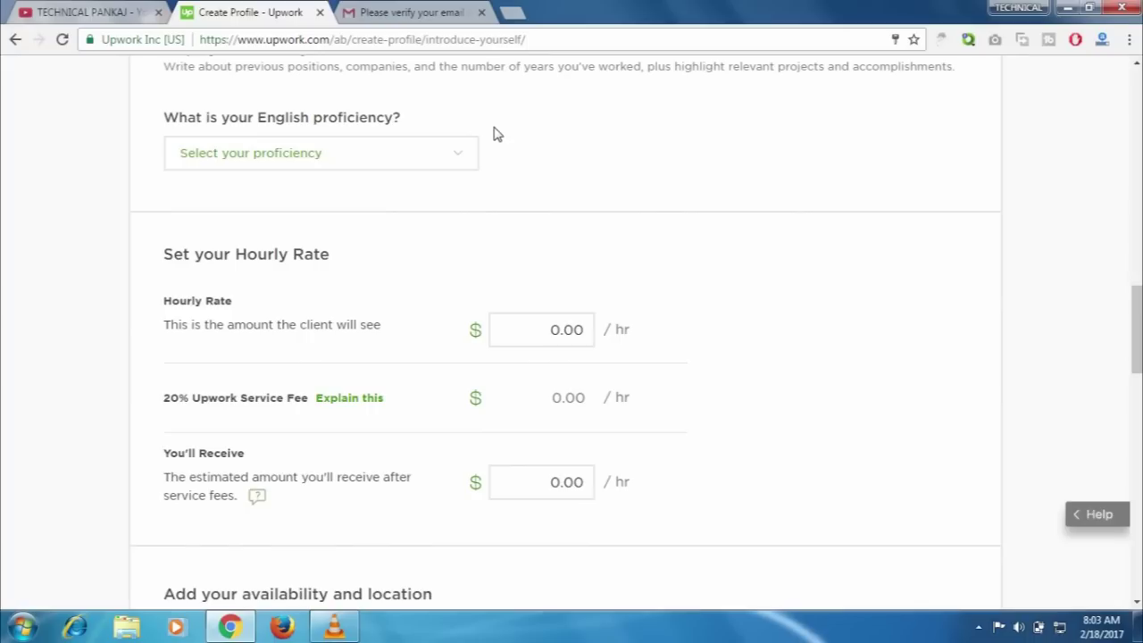
click(455, 156)
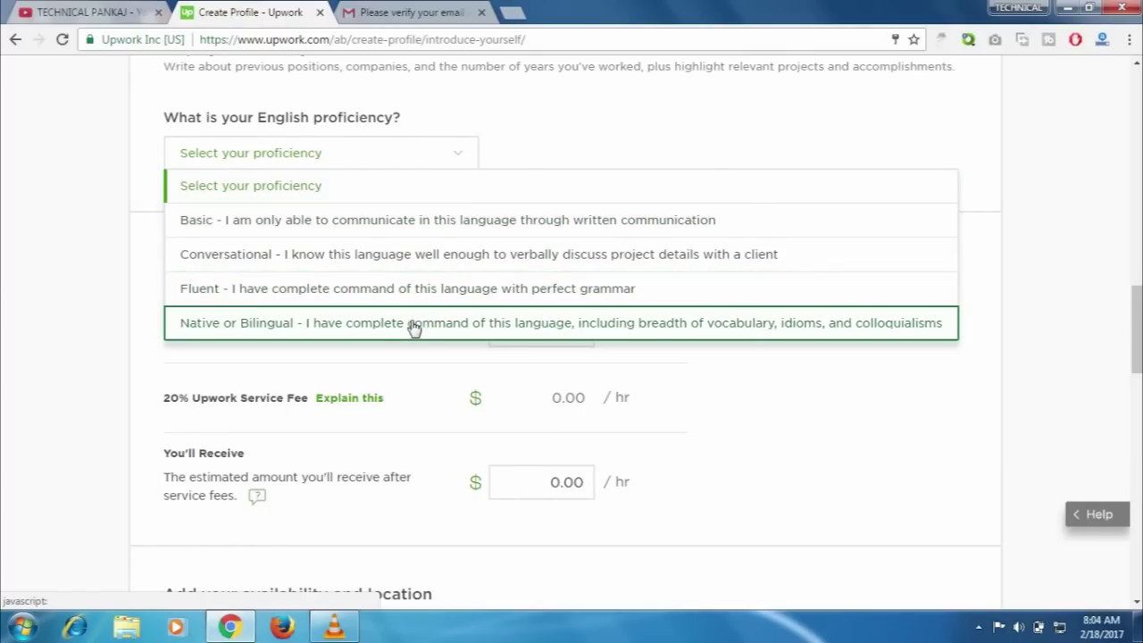
click(414, 227)
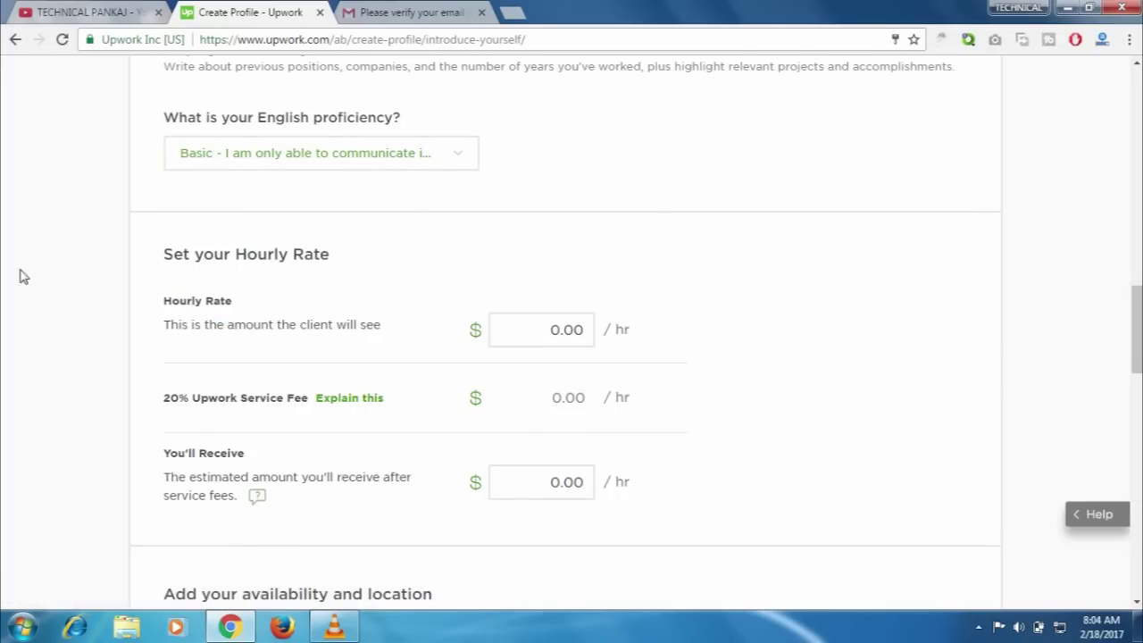
- Set the hourly rate that clients will see to $5.00 per hour
click(207, 336)
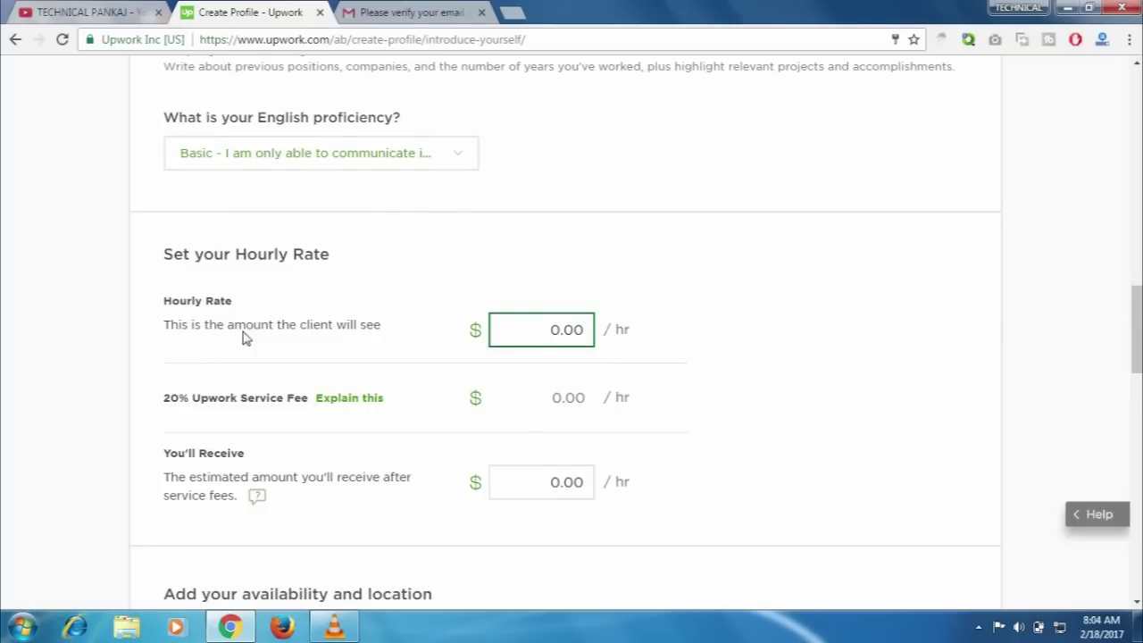
click(559, 331)
click(446, 319)
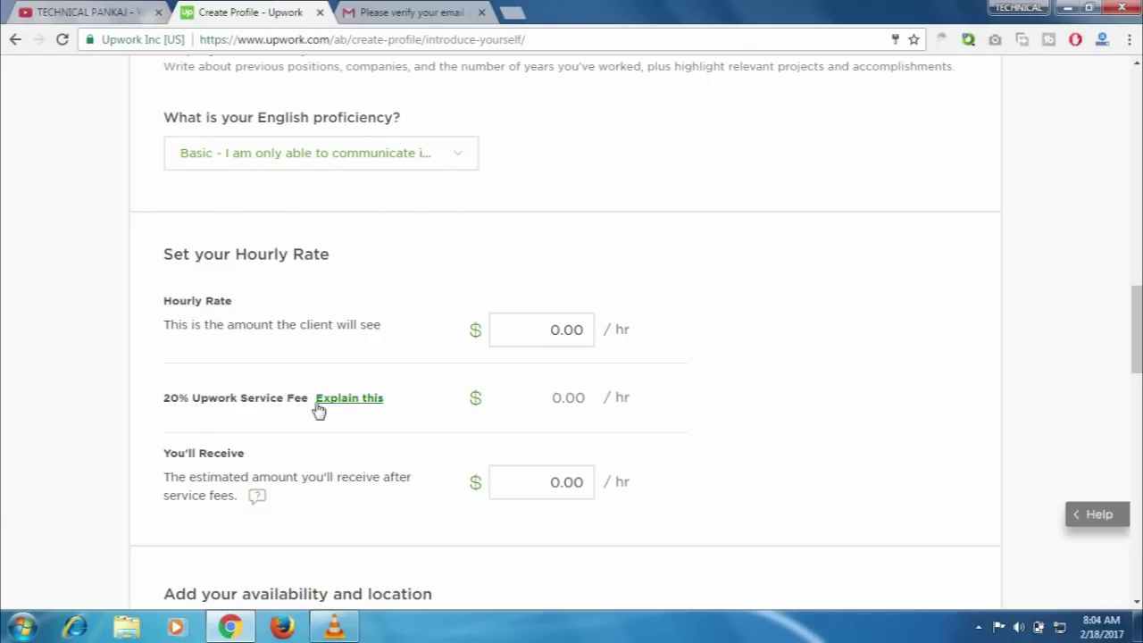
click(571, 330)
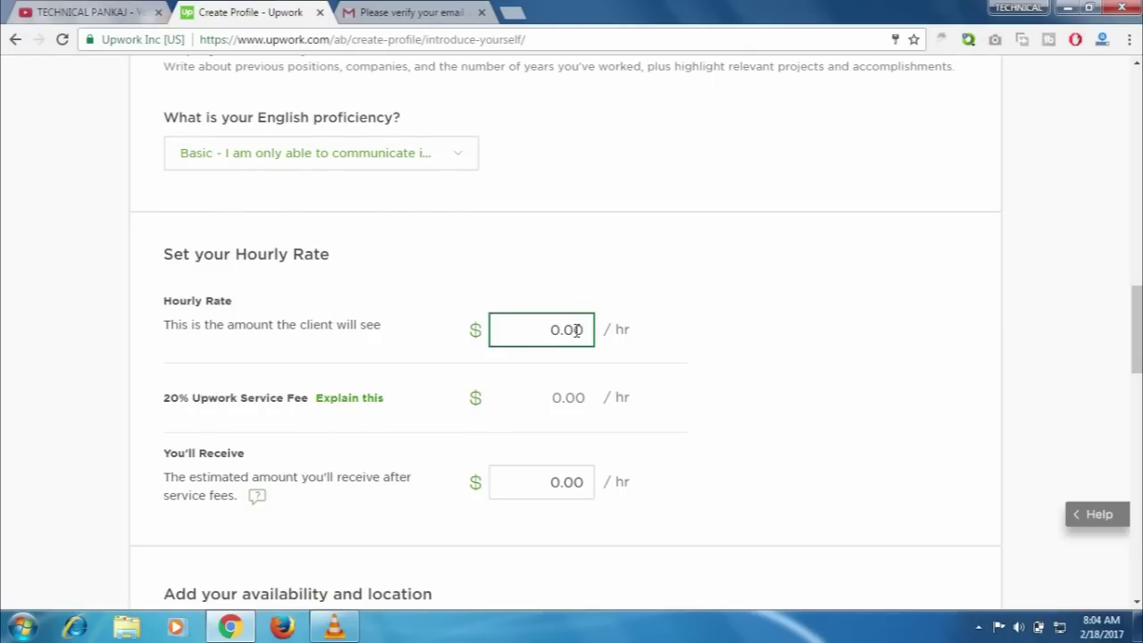
click(559, 402)
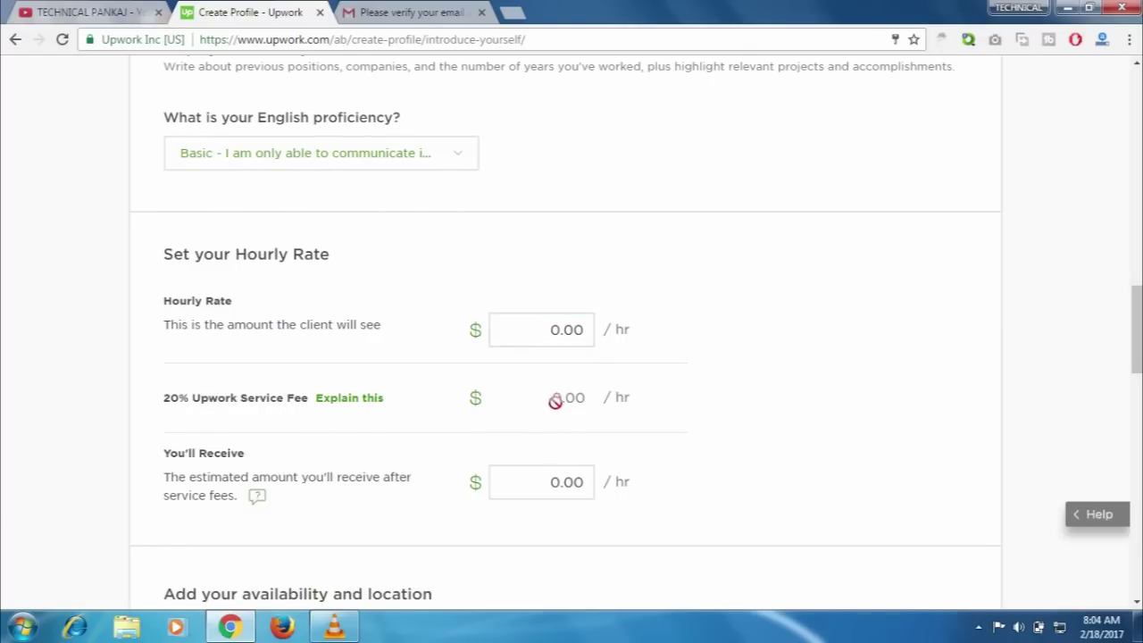
click(496, 481)
click(575, 339)
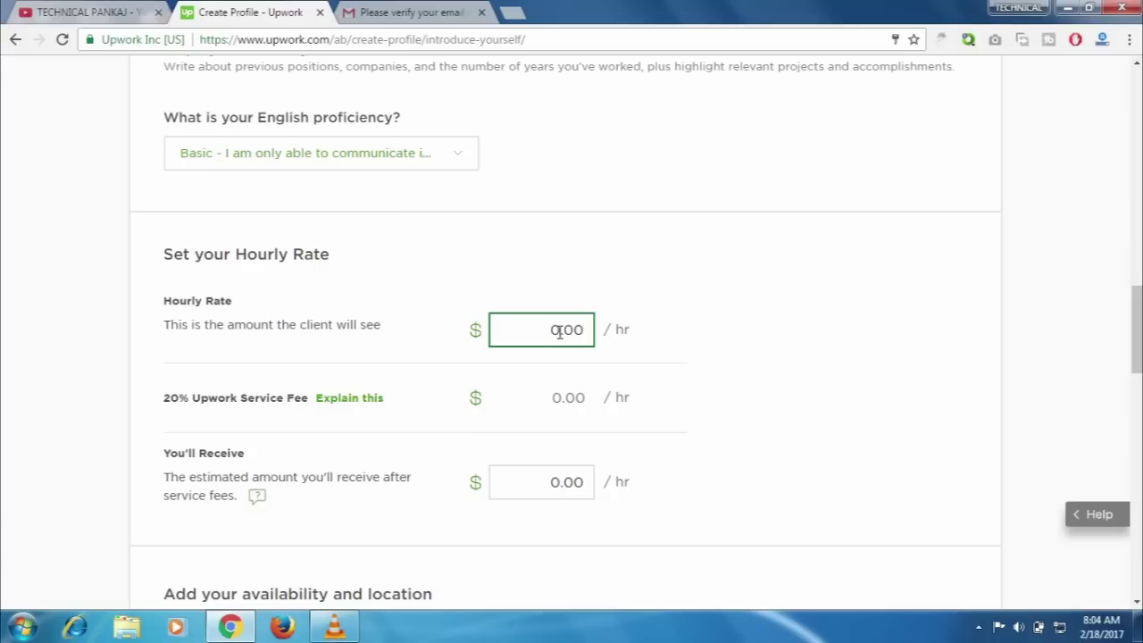
key(BackSpace)
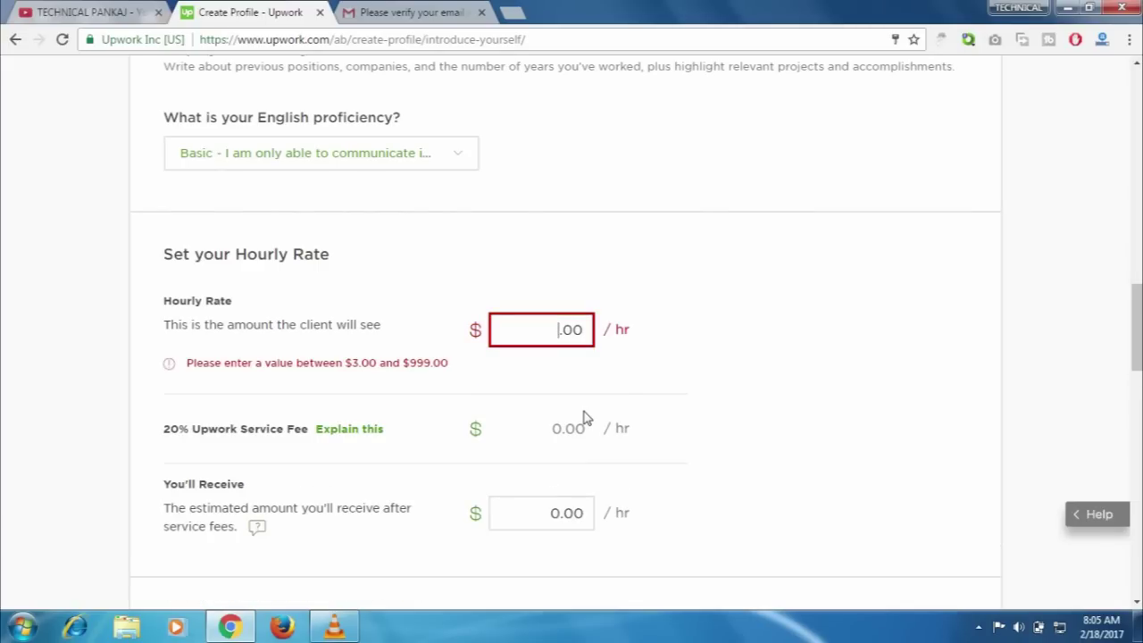
text(5)
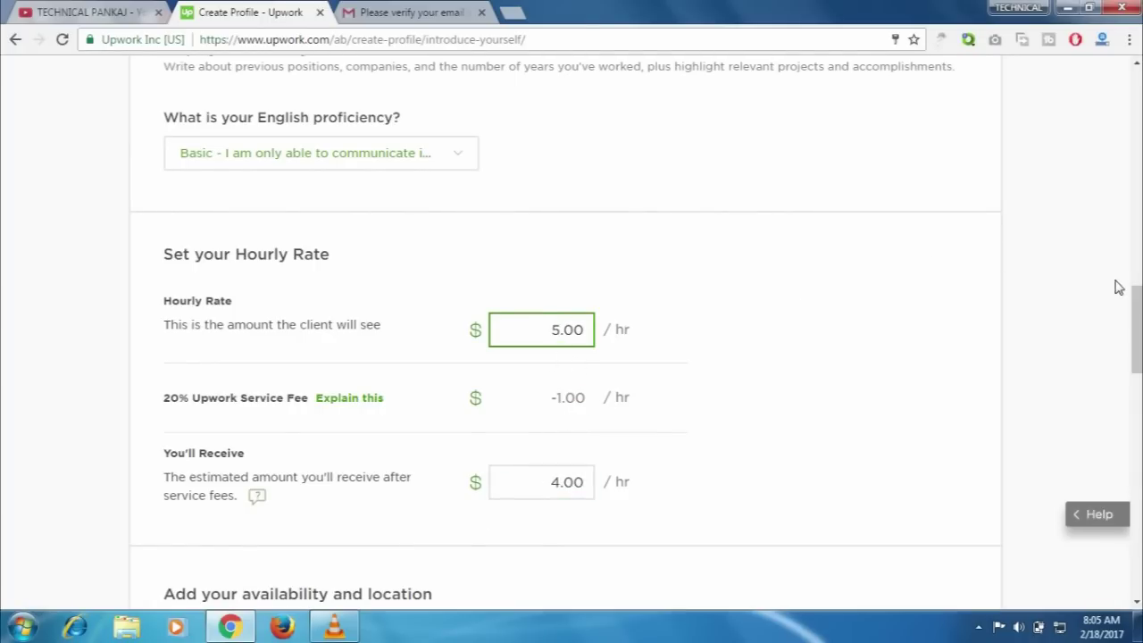
- Set the weekly work availability to More than 30 hrs/week
drag(1137, 298, 1135, 358)
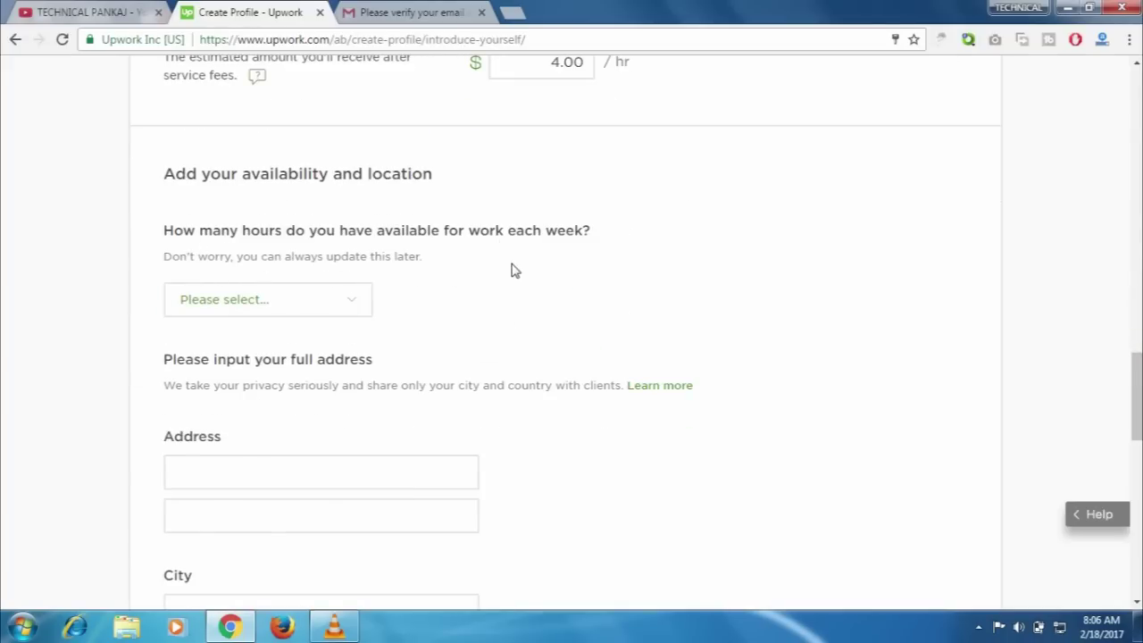
click(333, 304)
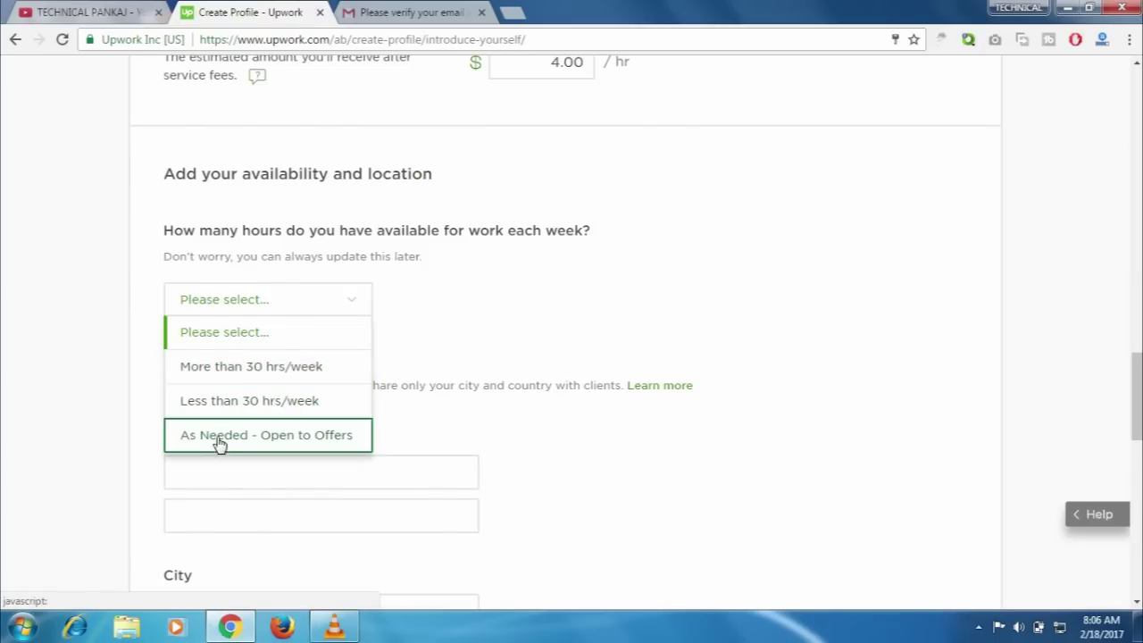
click(276, 379)
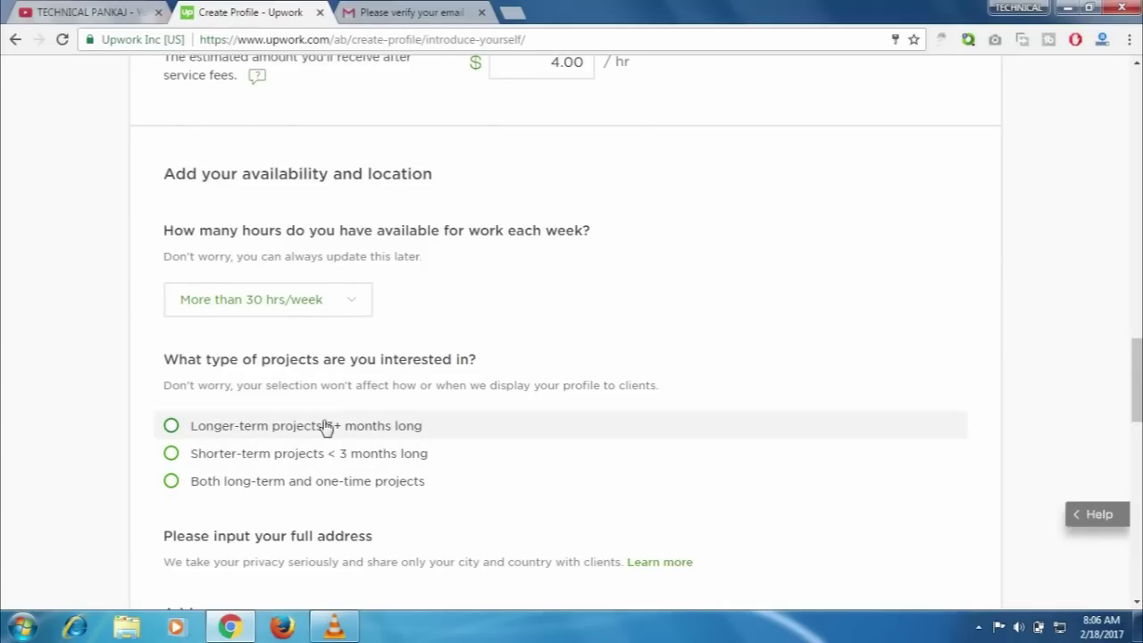
- Look over the project type options and the address, city, country, postal code and phone number fields
drag(1132, 350, 1131, 399)
click(215, 335)
click(229, 375)
click(246, 328)
click(257, 376)
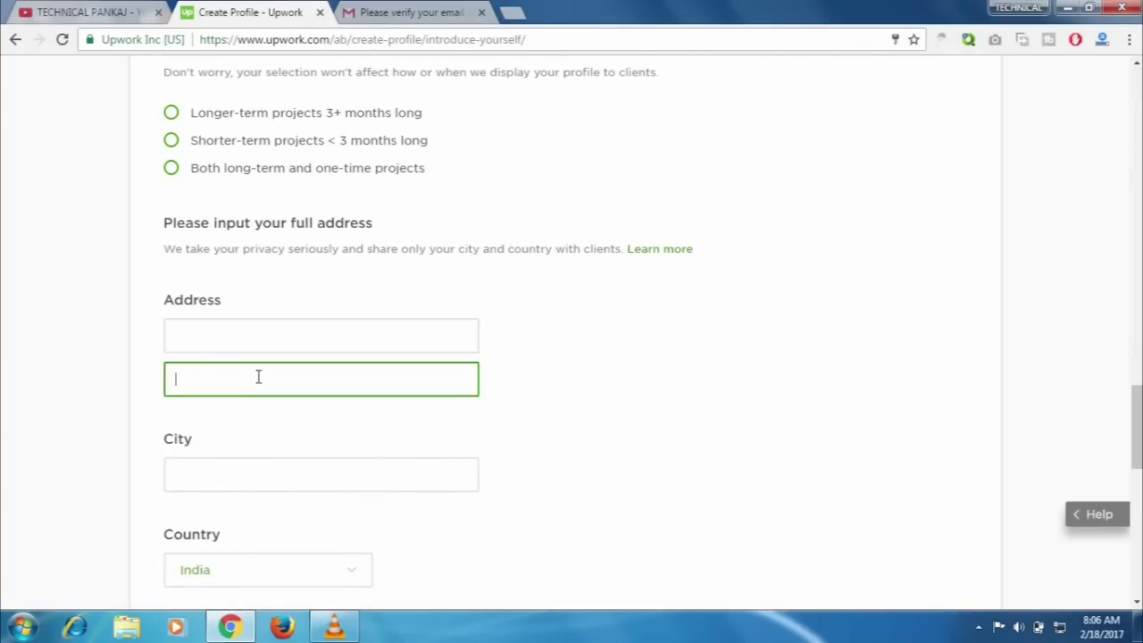
click(296, 473)
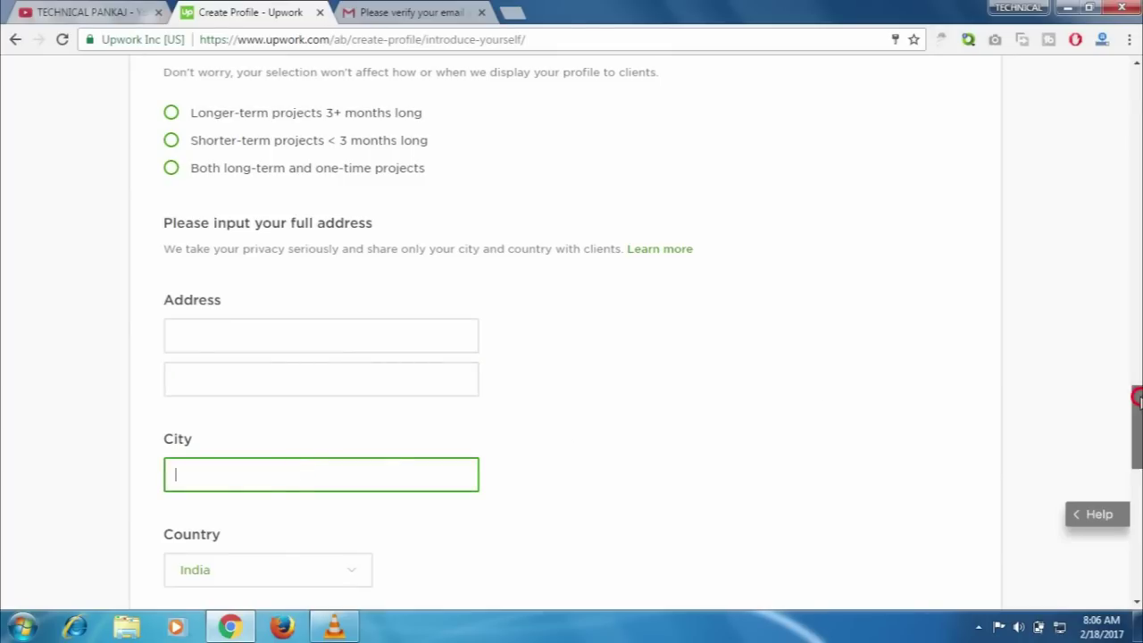
drag(1140, 404, 1133, 442)
click(251, 370)
click(251, 402)
click(216, 461)
click(304, 462)
click(603, 455)
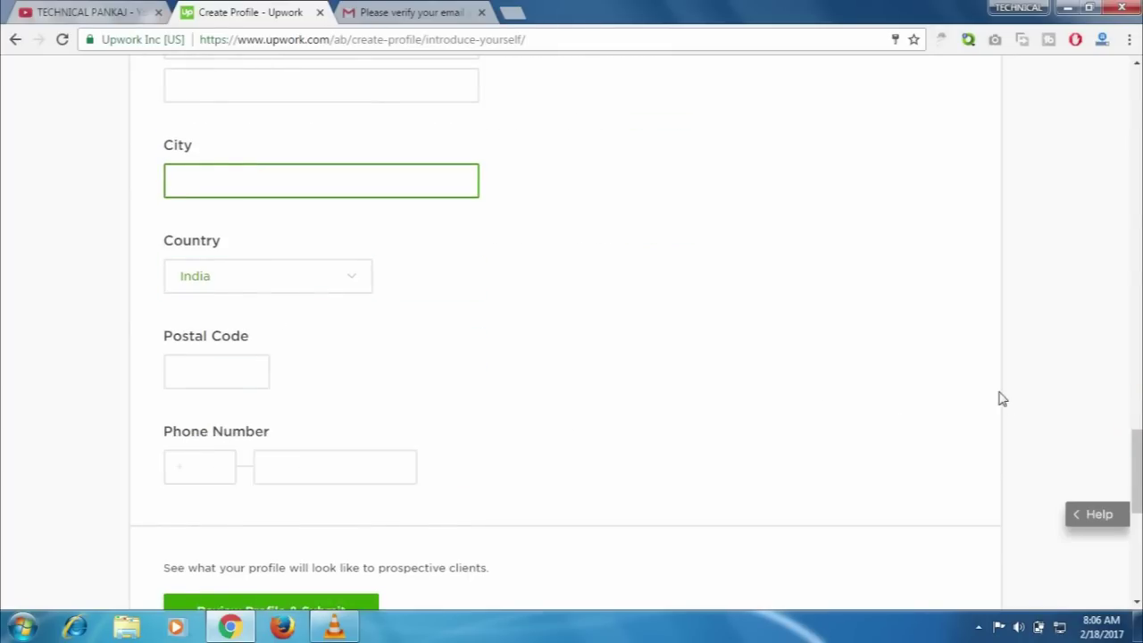
drag(1137, 432, 1137, 473)
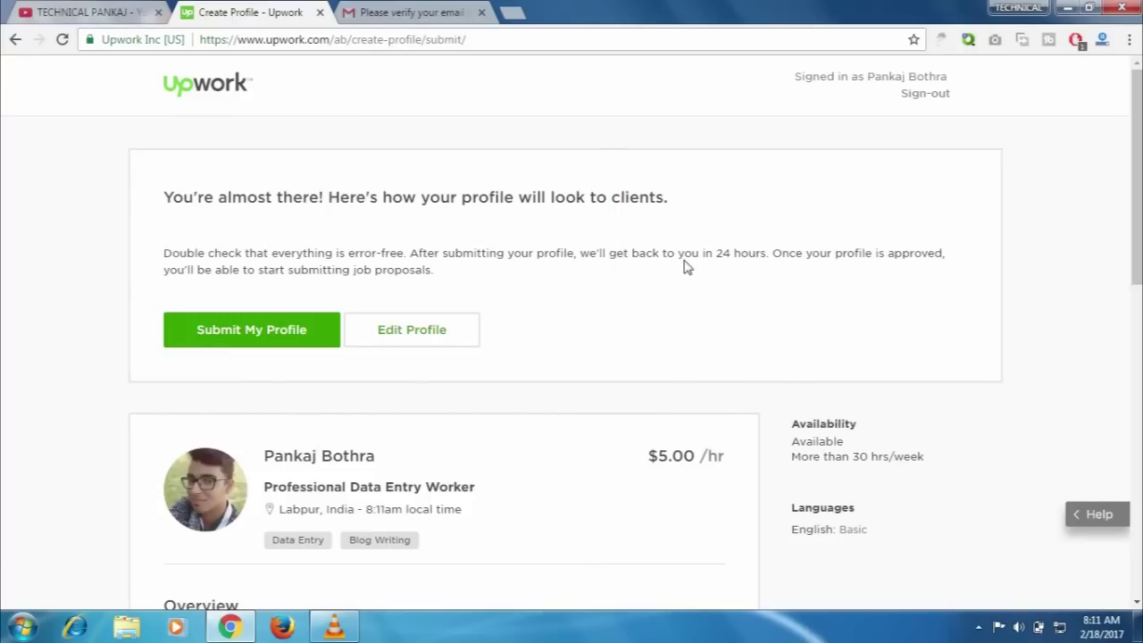
- Check the preview of the completed freelancer profile and submit it for approval
drag(1128, 146, 1003, 179)
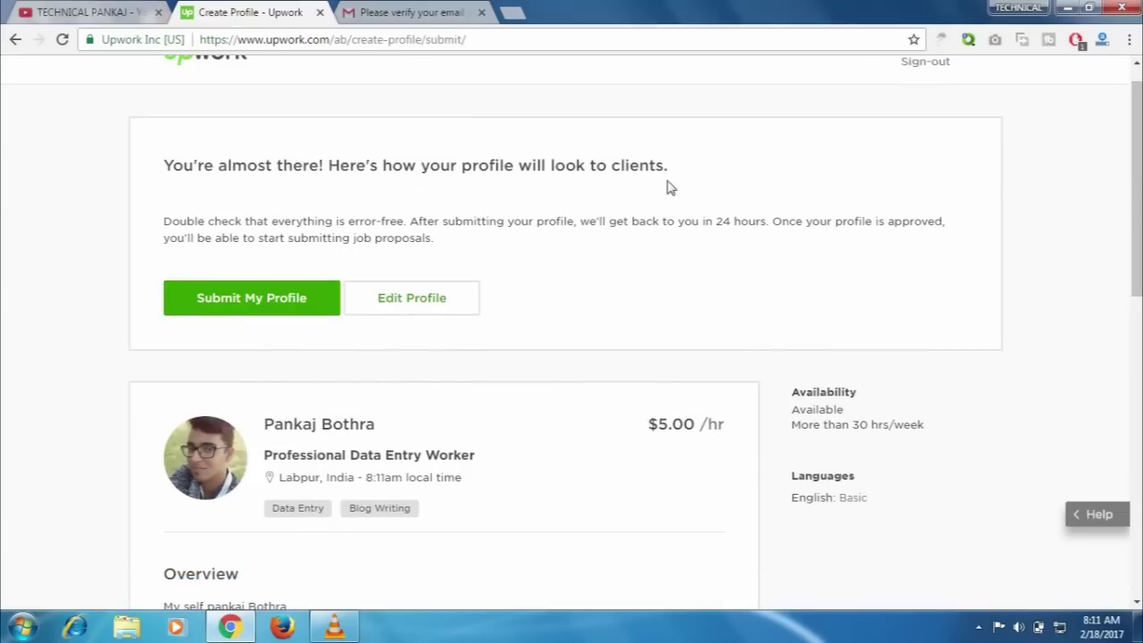
click(267, 306)
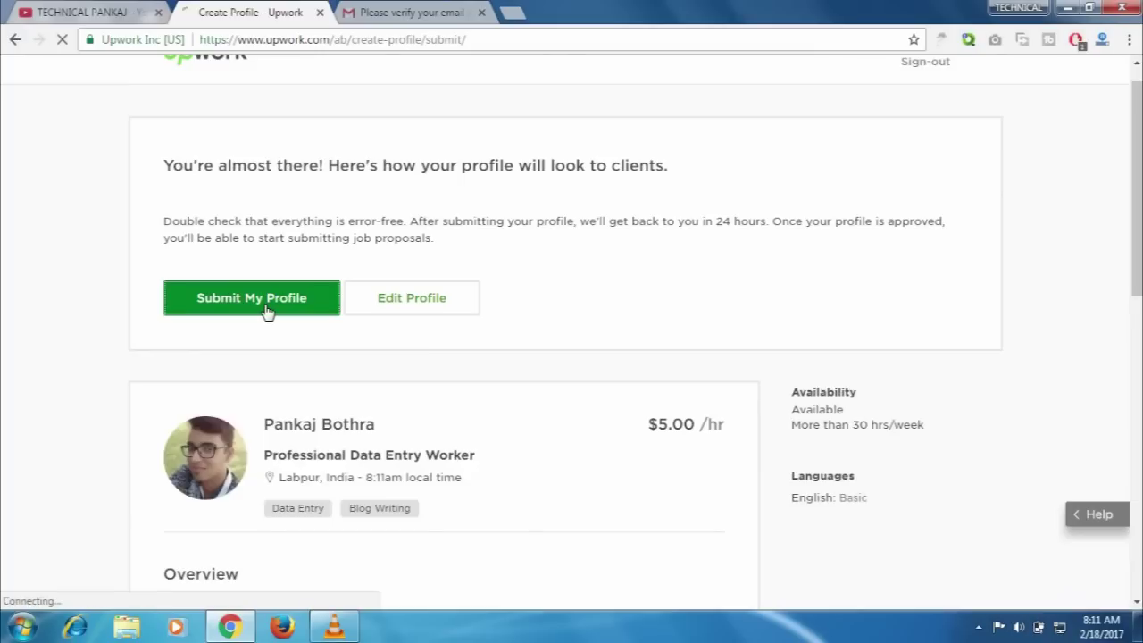
scroll(1138, 226, down, 2)
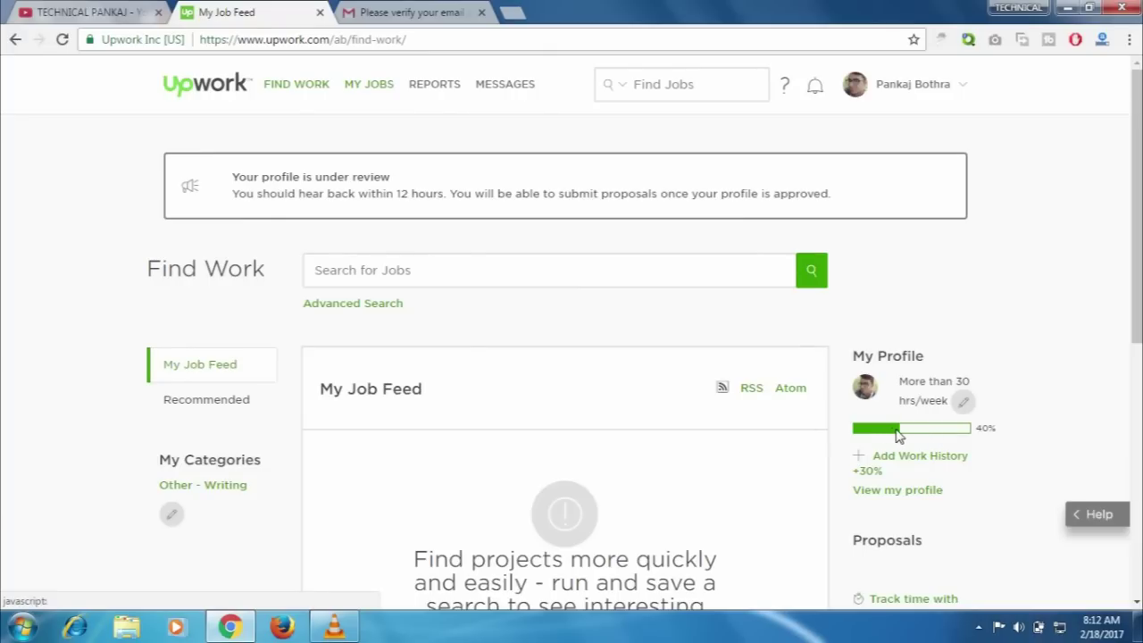
- Search the available jobs for Data Entry, using the plain Data Entry suggestion
click(1134, 268)
mouse_move(1132, 266)
mouse_down()
mouse_move(1133, 329)
mouse_move(1133, 269)
mouse_up()
click(426, 256)
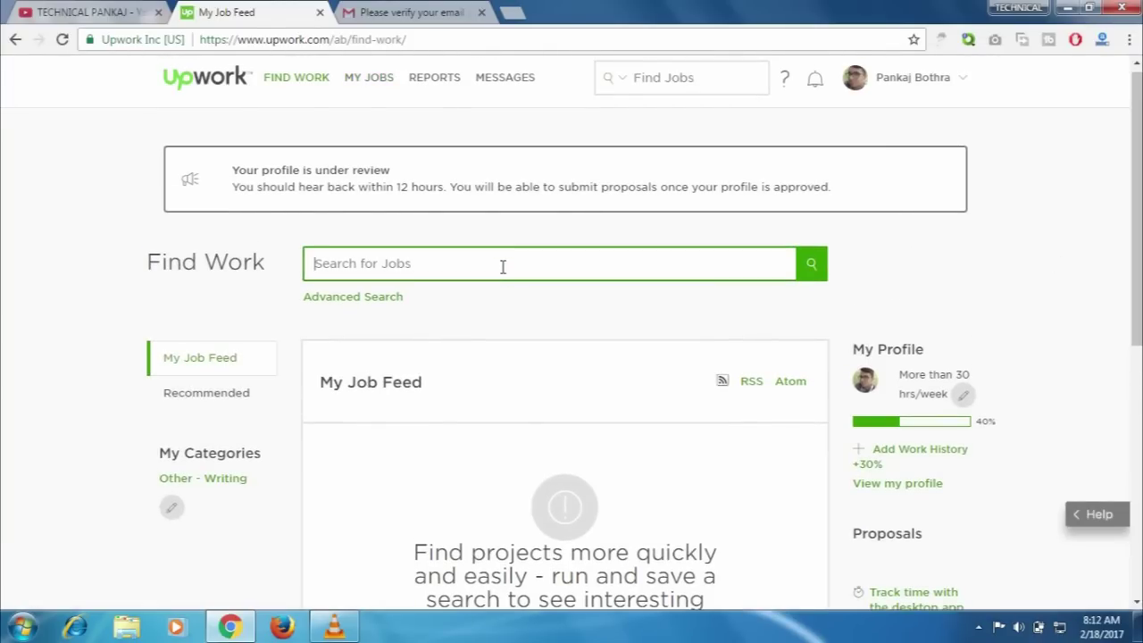
text(Data Entry)
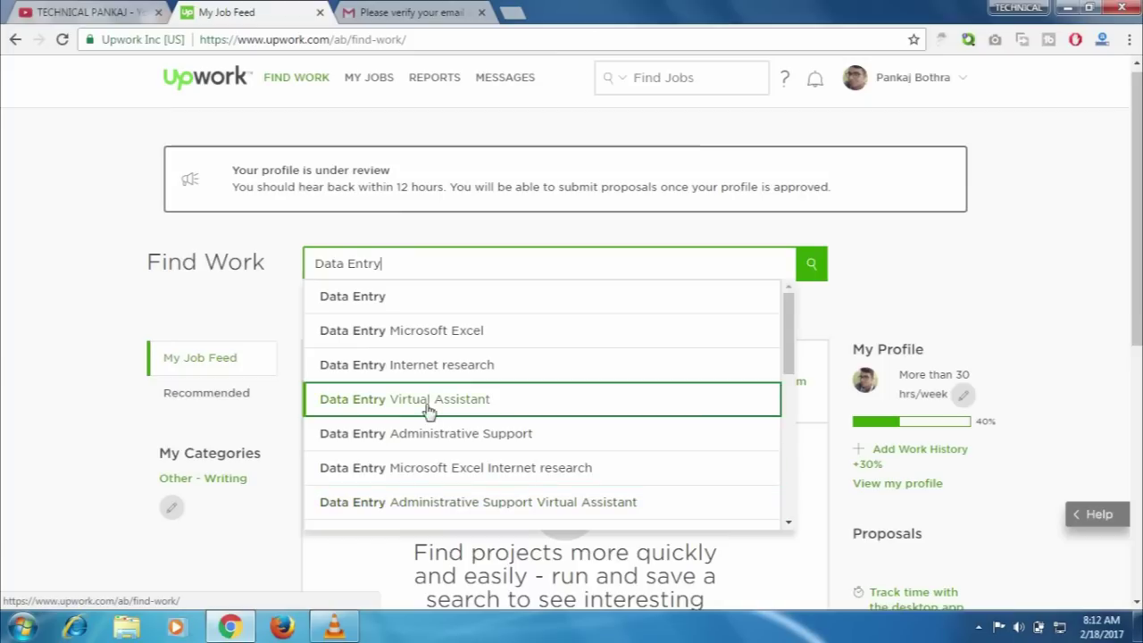
click(375, 303)
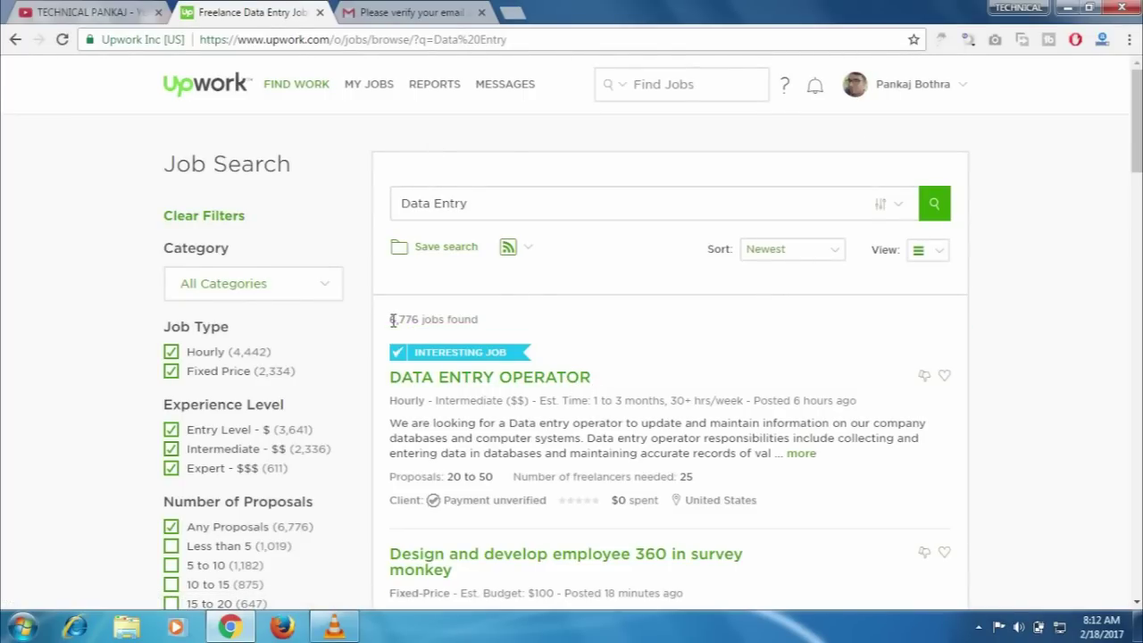
- Examine the number of Data Entry jobs found and read through the first page of listings
drag(386, 323, 478, 321)
click(483, 327)
click(1136, 199)
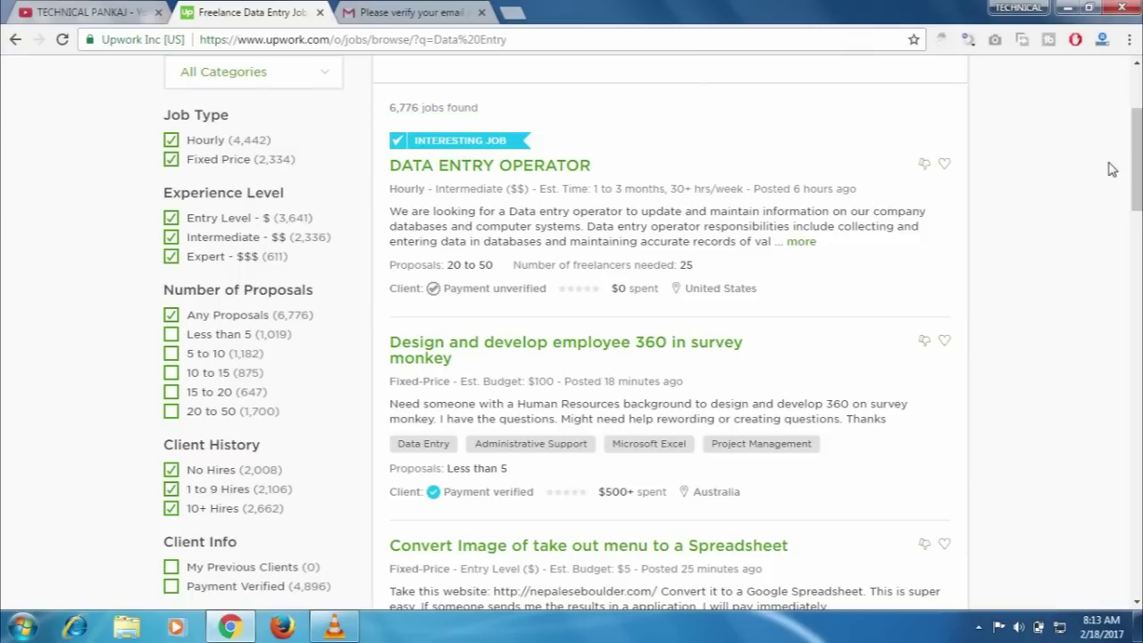
drag(1136, 156, 1135, 473)
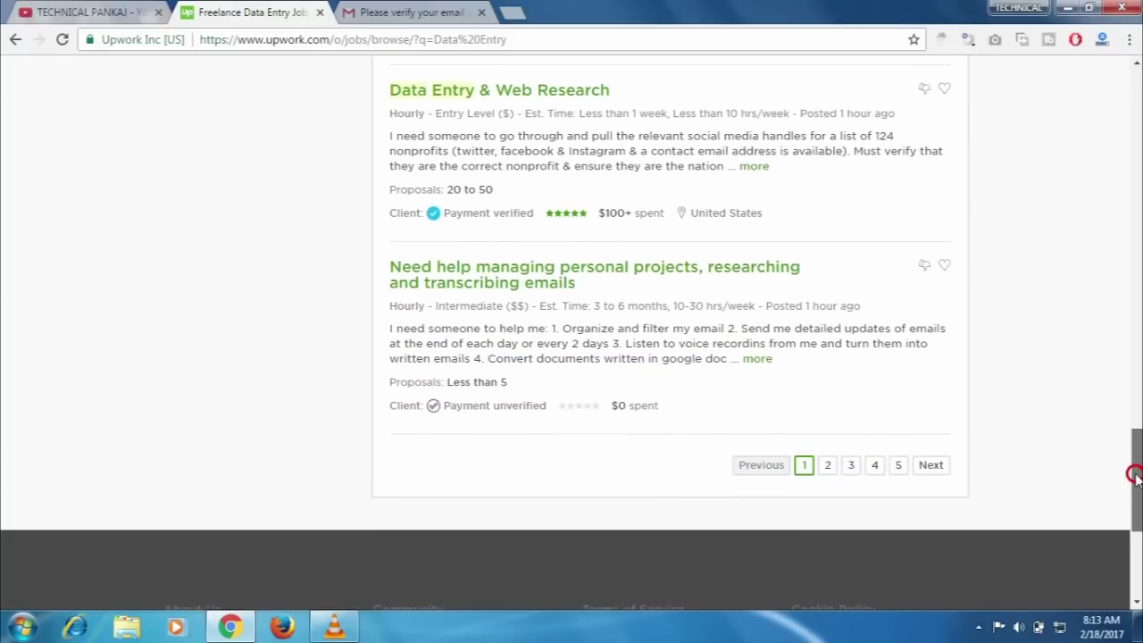
- Go to the second page of the Data Entry search results and read through its job listings
click(928, 465)
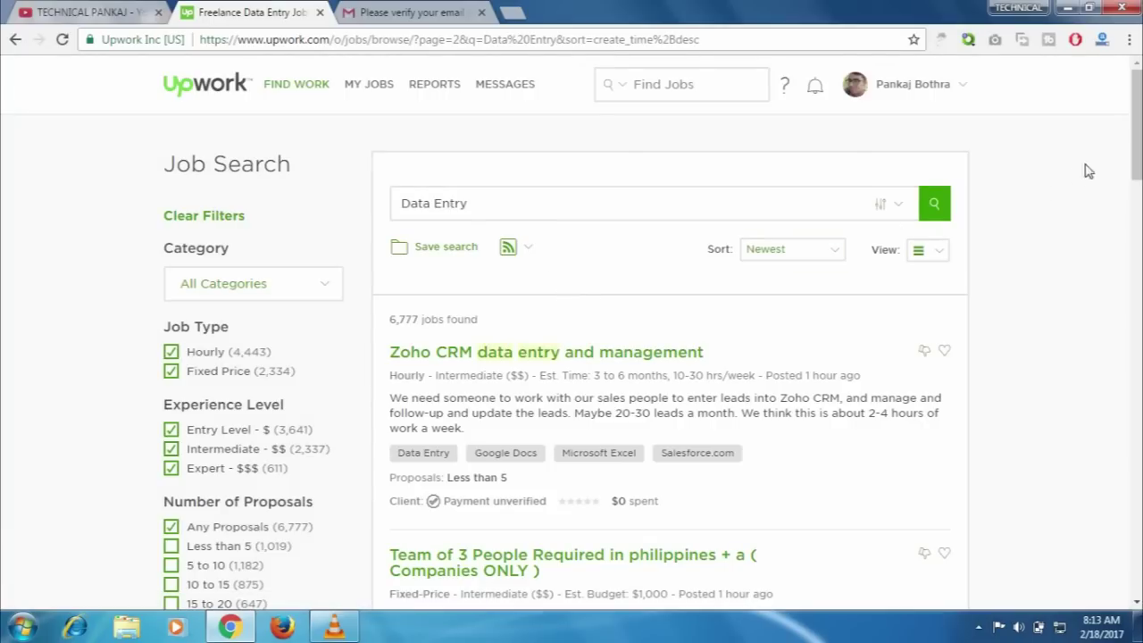
mouse_move(1132, 141)
mouse_down()
mouse_move(1132, 280)
mouse_move(1134, 127)
mouse_up()
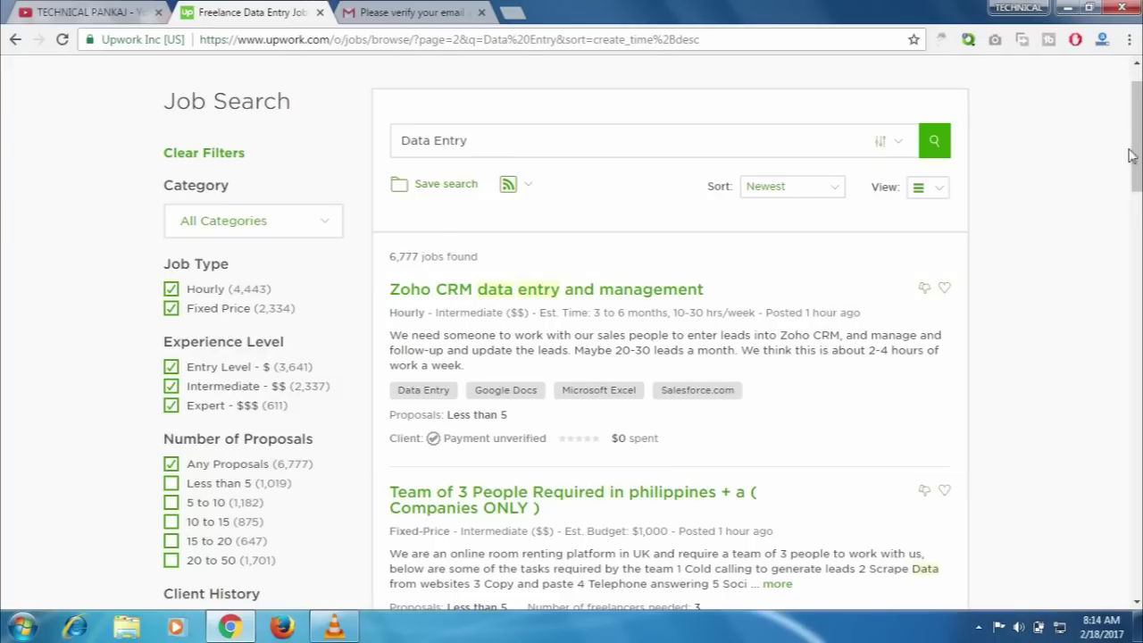
drag(1136, 161, 1136, 182)
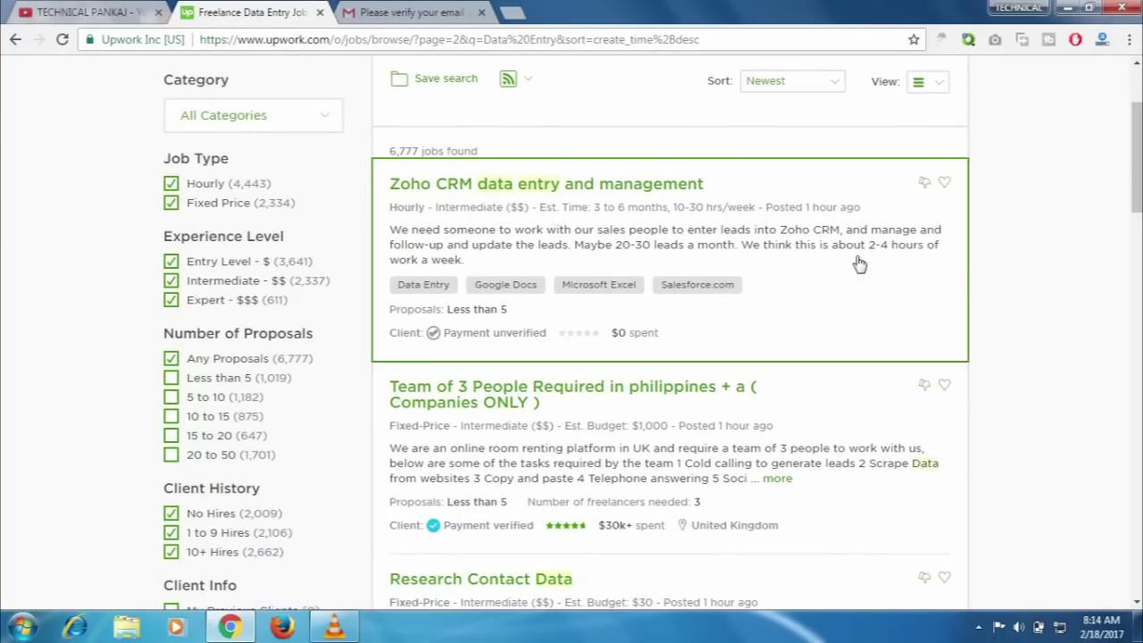
drag(1133, 166, 1132, 286)
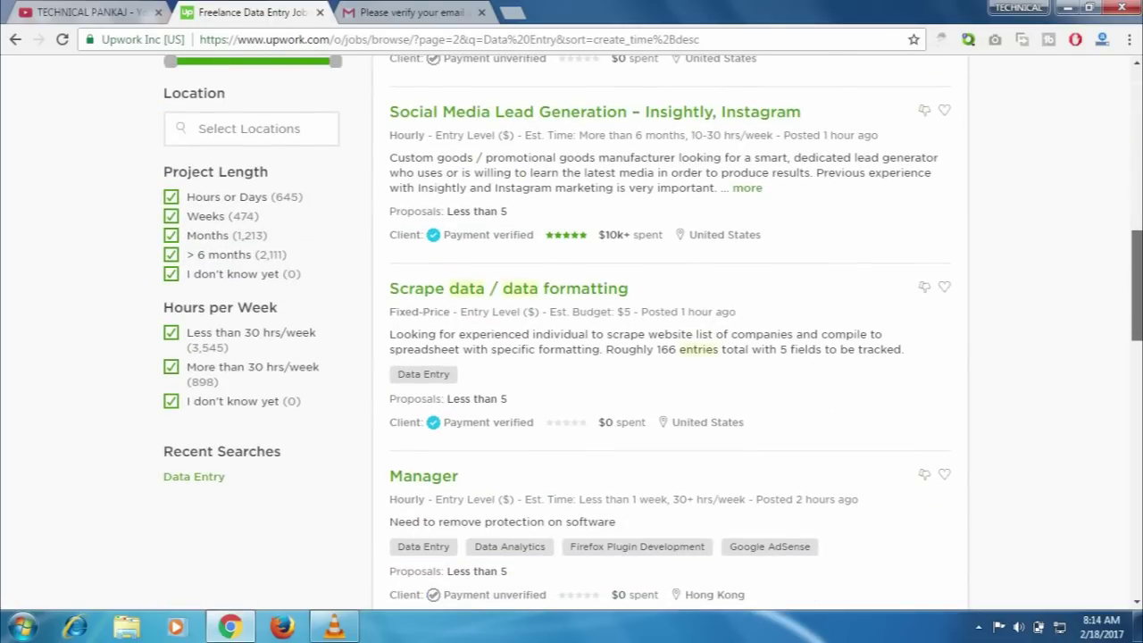
drag(1132, 286, 1132, 345)
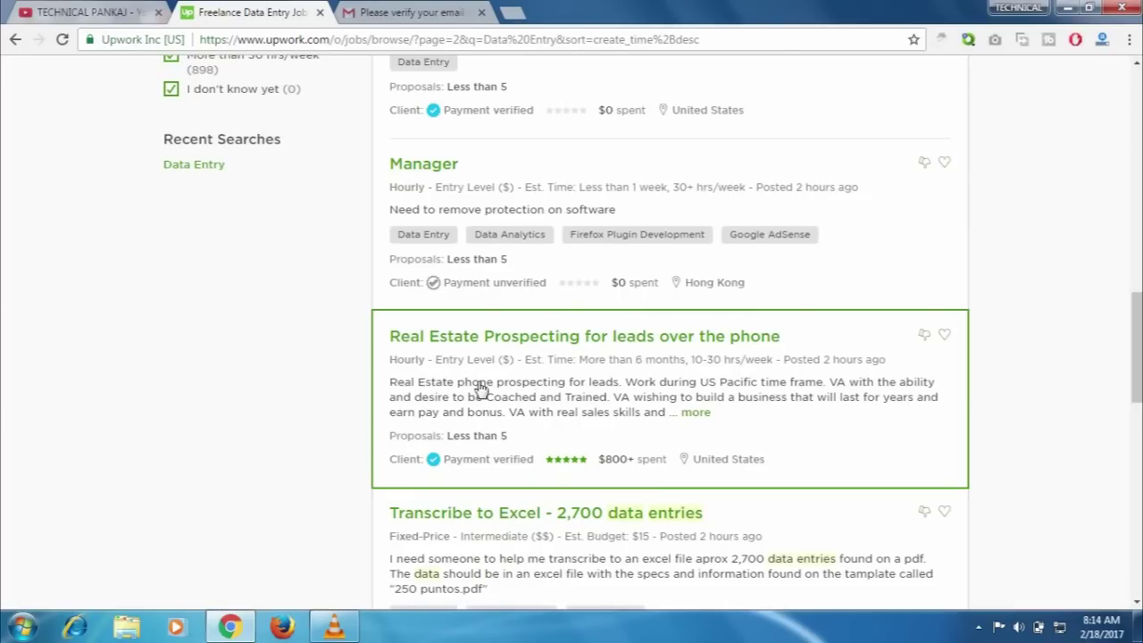
- Open the "Real Estate Prospecting for leads over the phone" job and examine its details, client information and proposal questions
click(649, 345)
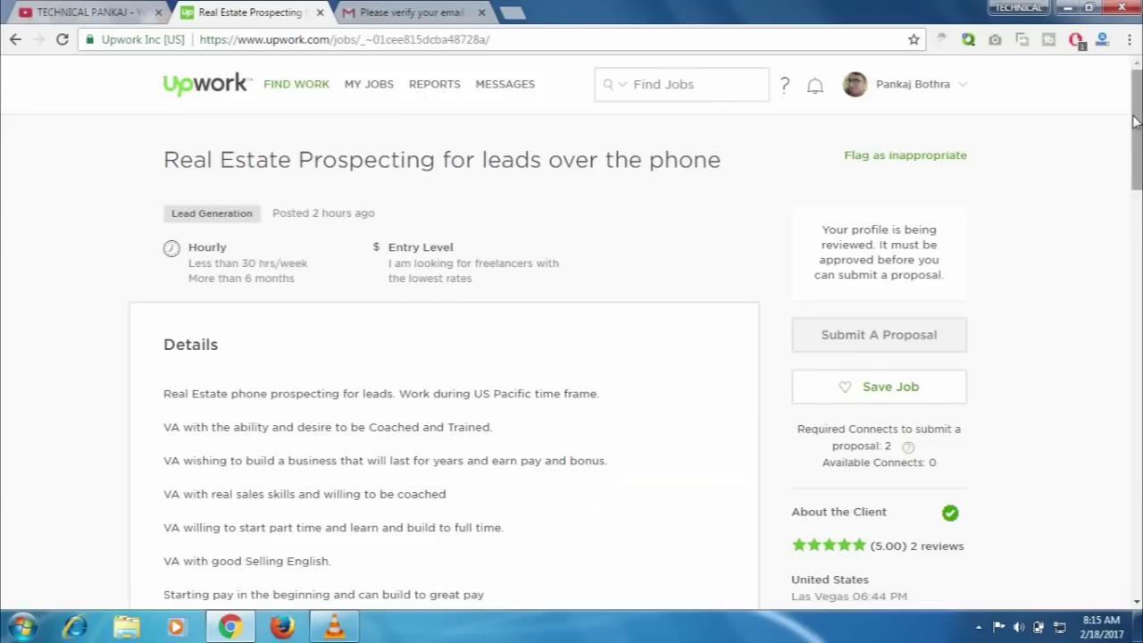
mouse_move(1135, 125)
mouse_down()
mouse_move(1132, 159)
mouse_move(1132, 141)
mouse_up()
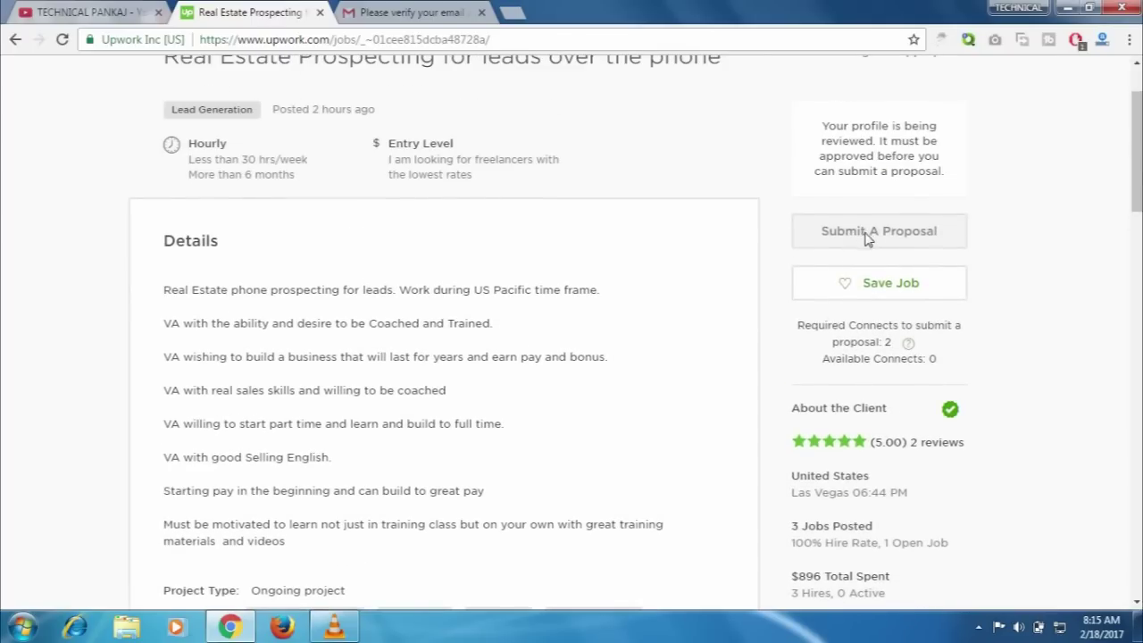
drag(1134, 161, 1138, 239)
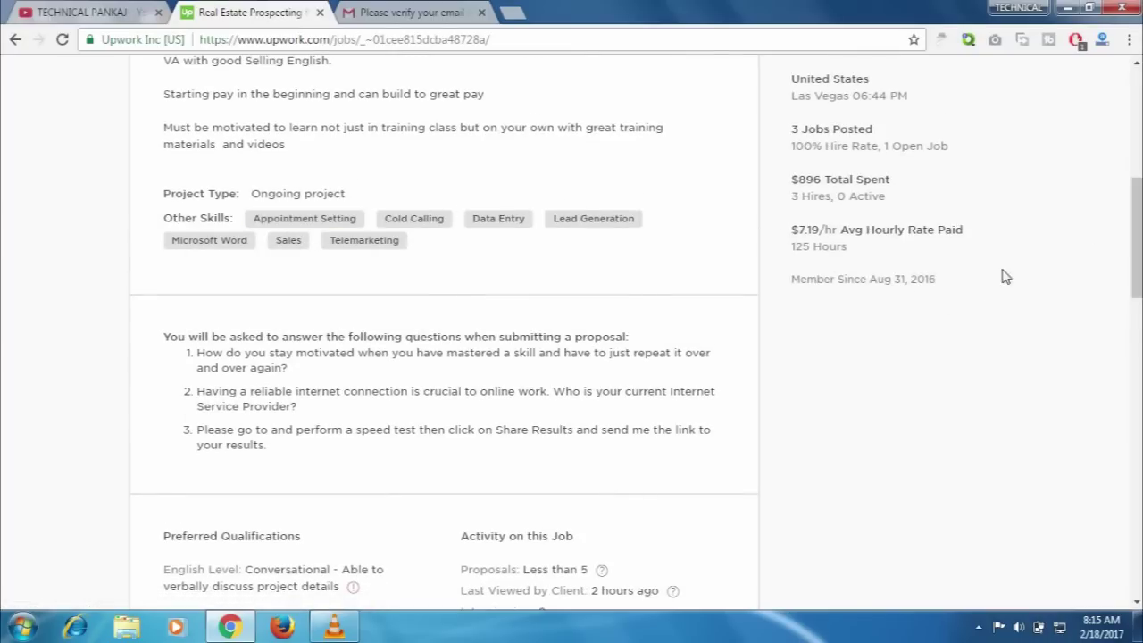
drag(1132, 233, 1135, 108)
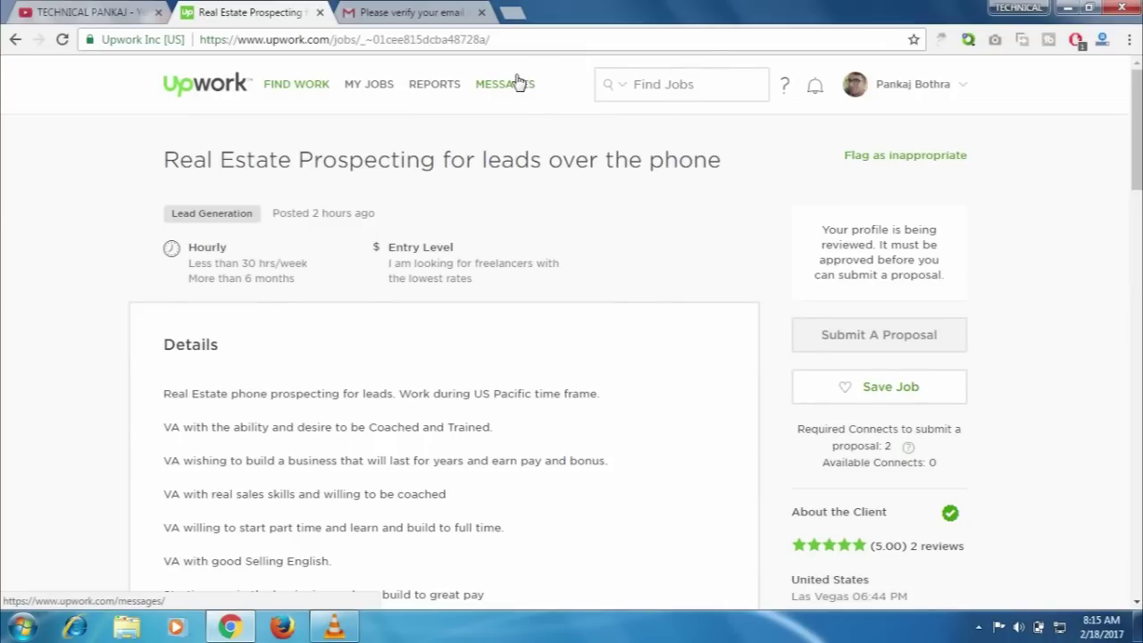
- Open the settings of the freelancer account
mouse_move(352, 99)
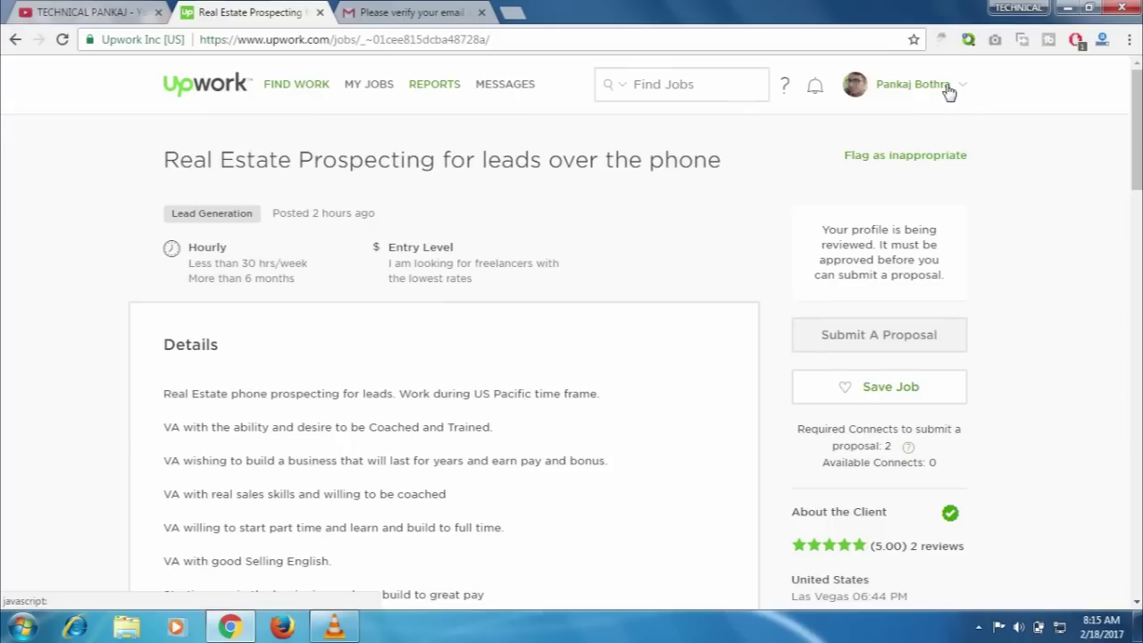
mouse_move(951, 93)
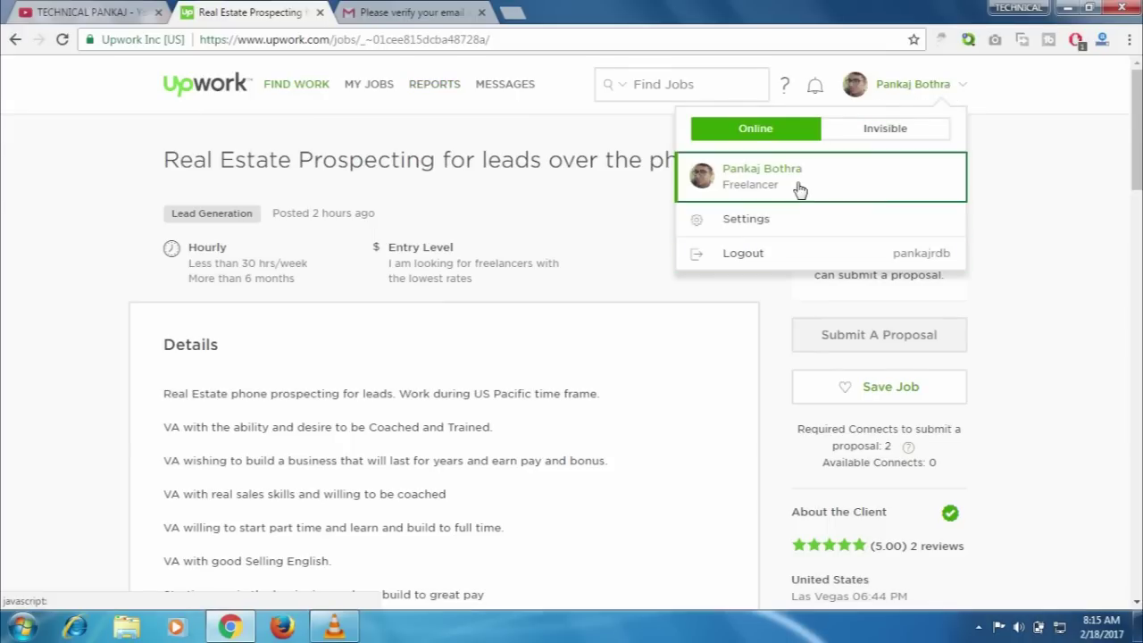
click(953, 93)
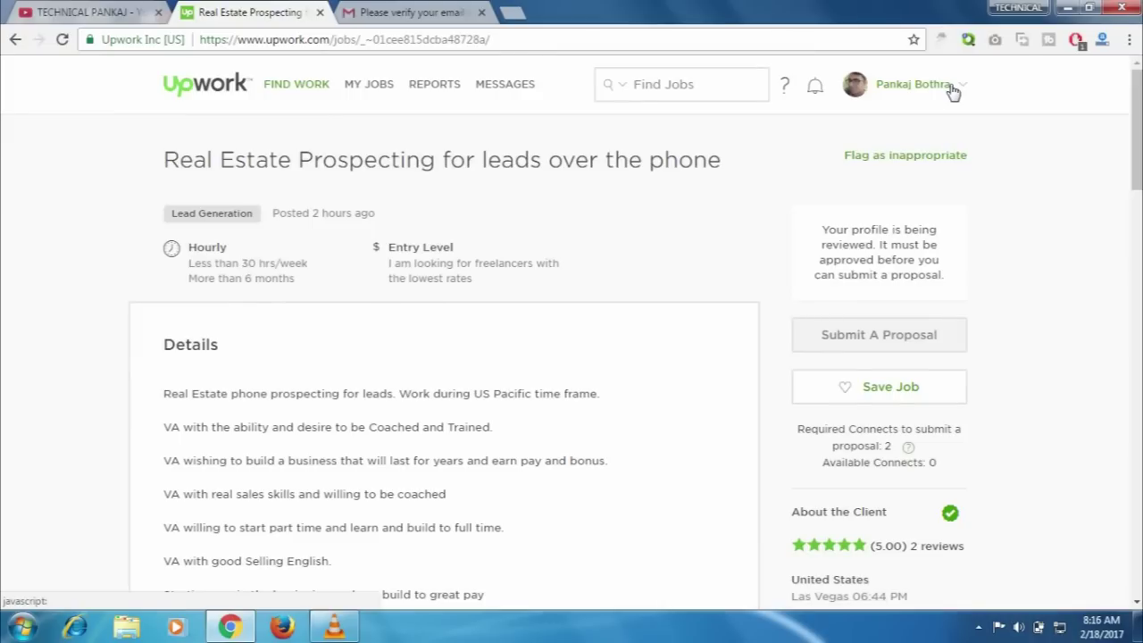
click(953, 92)
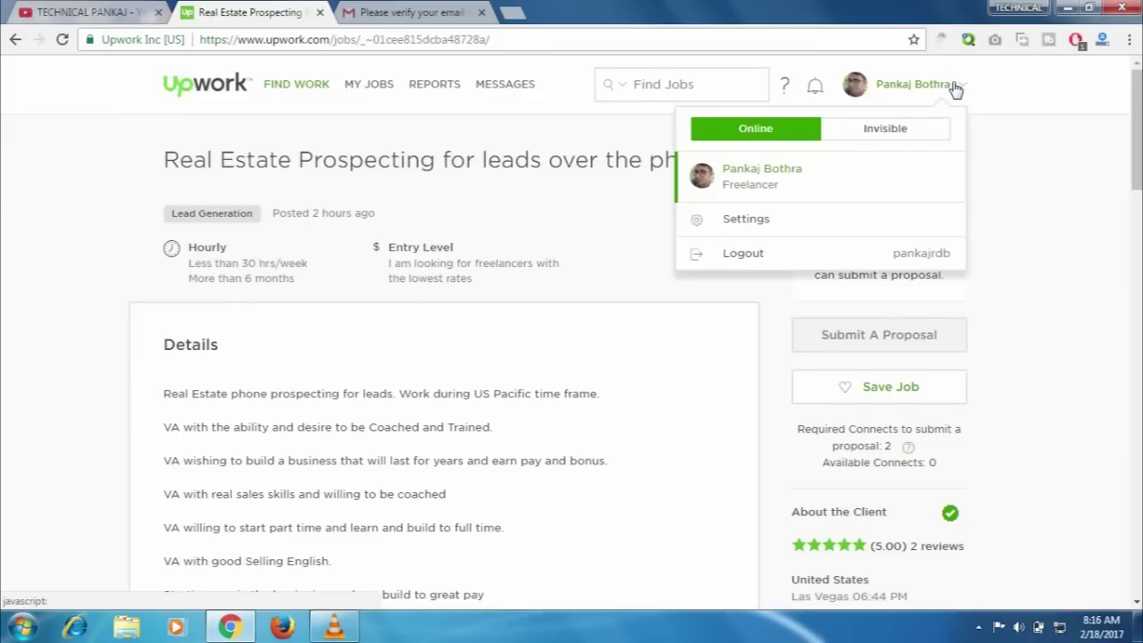
click(775, 221)
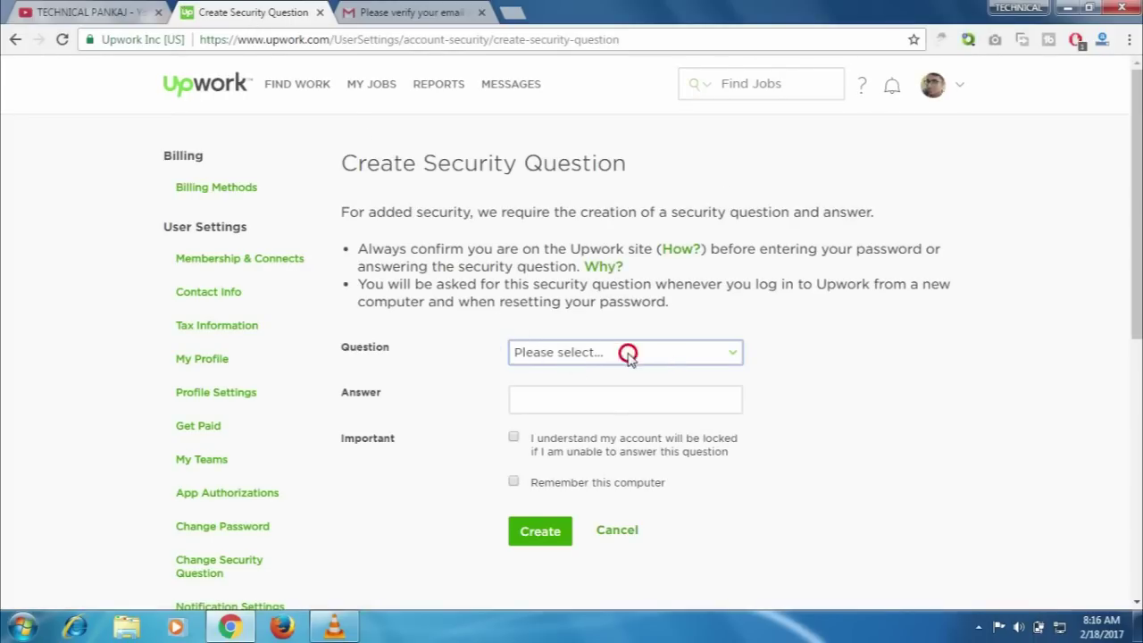
- Choose "Your favorite song" as the account's security question and activate the field for its answer
click(627, 353)
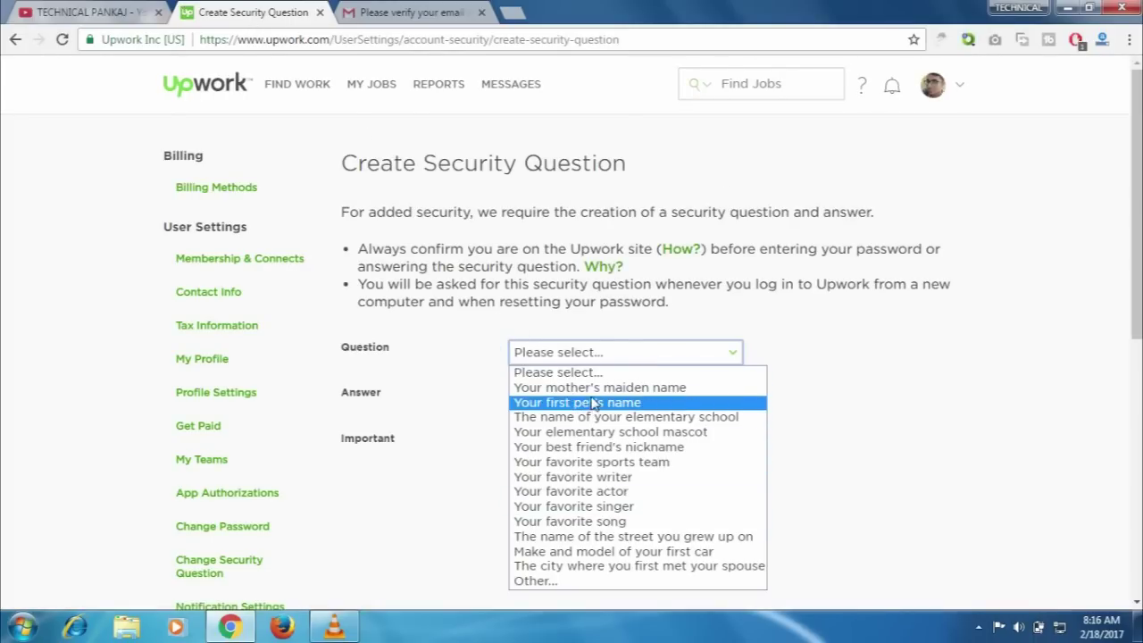
click(585, 524)
click(565, 399)
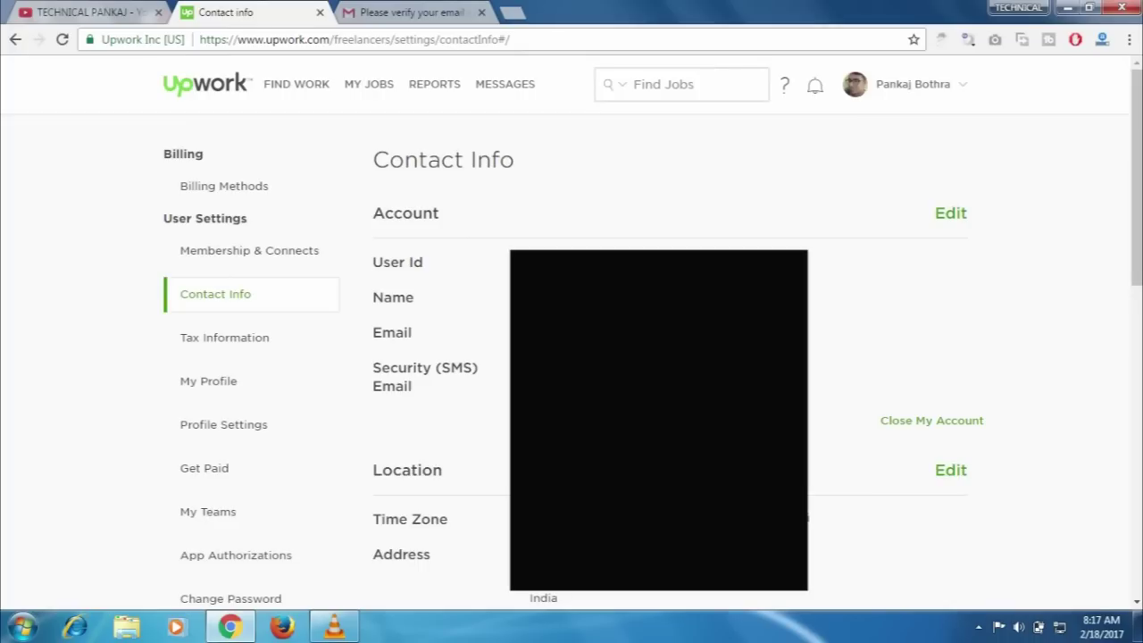
- Open the Get Paid settings and look over the balance and payment details sections
click(205, 470)
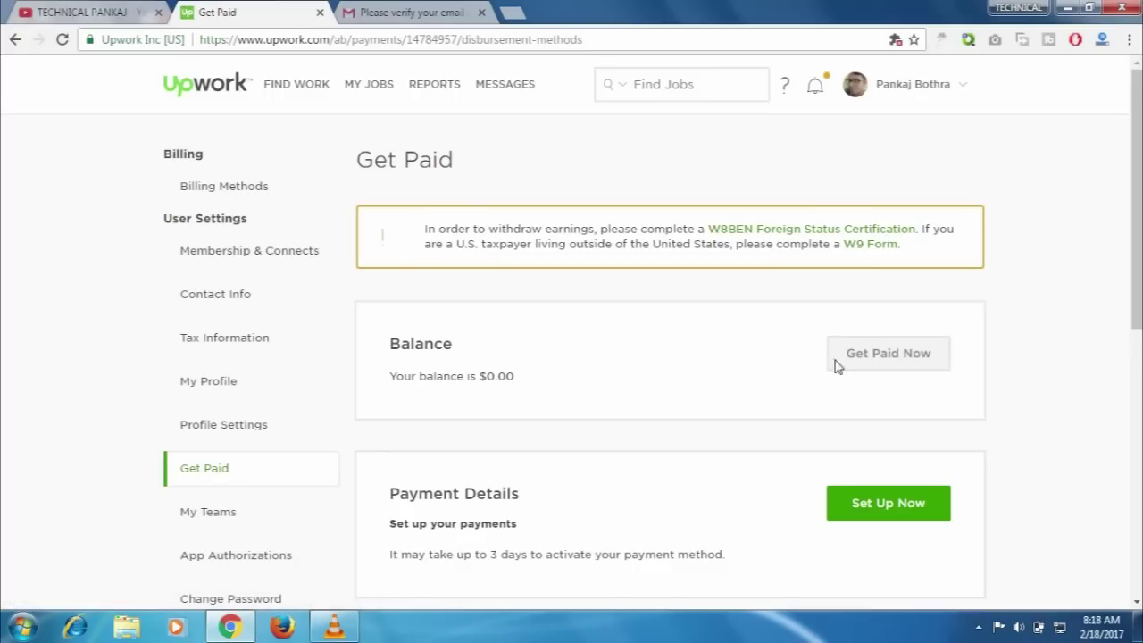
drag(1136, 161, 1136, 298)
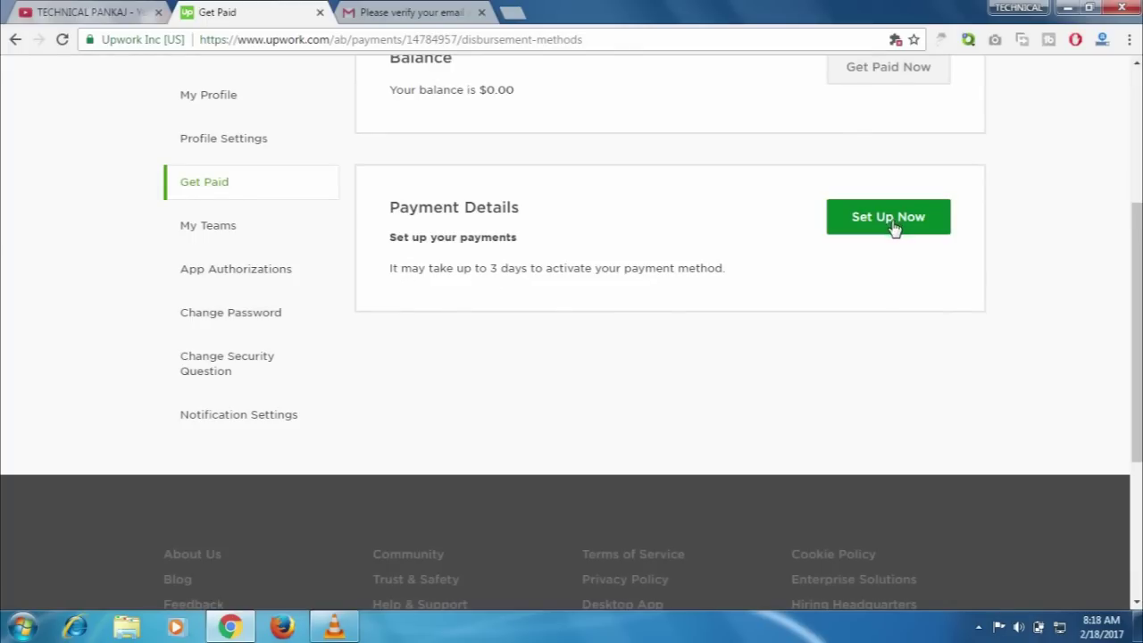
click(1137, 272)
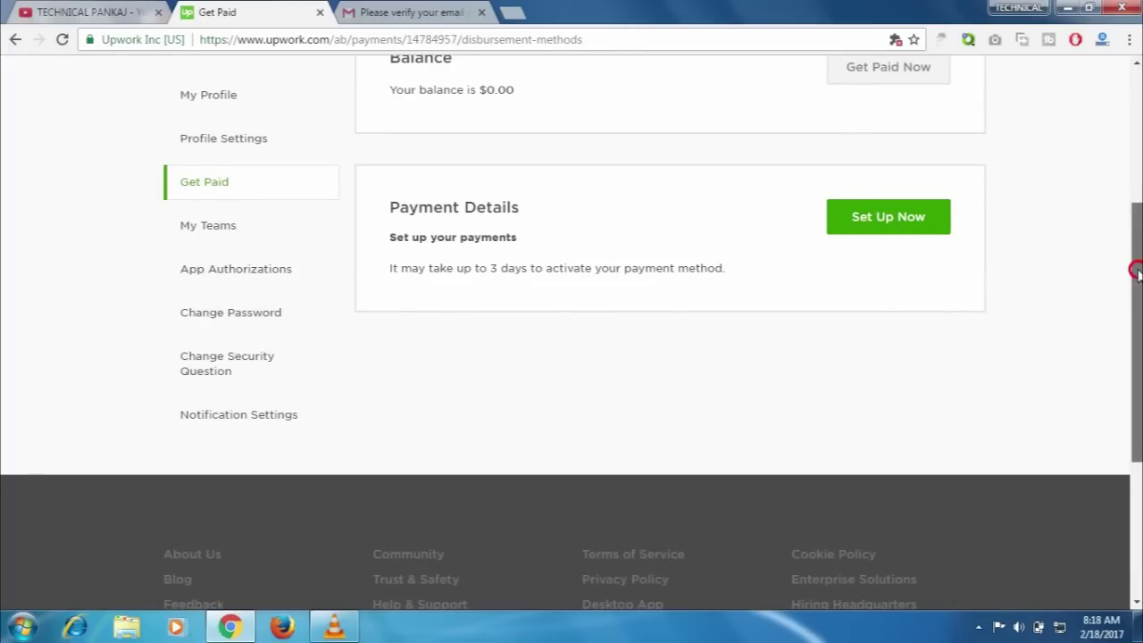
drag(1137, 271, 1139, 190)
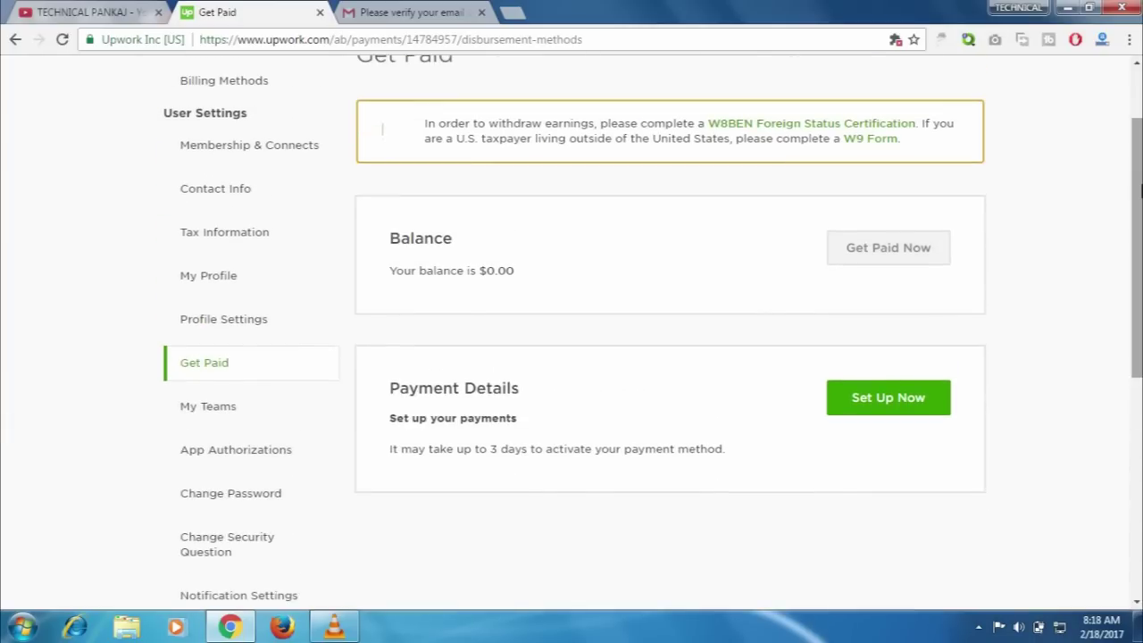
- Start the payment setup, review the available withdrawal methods and their fees, and close the list without choosing one
click(880, 413)
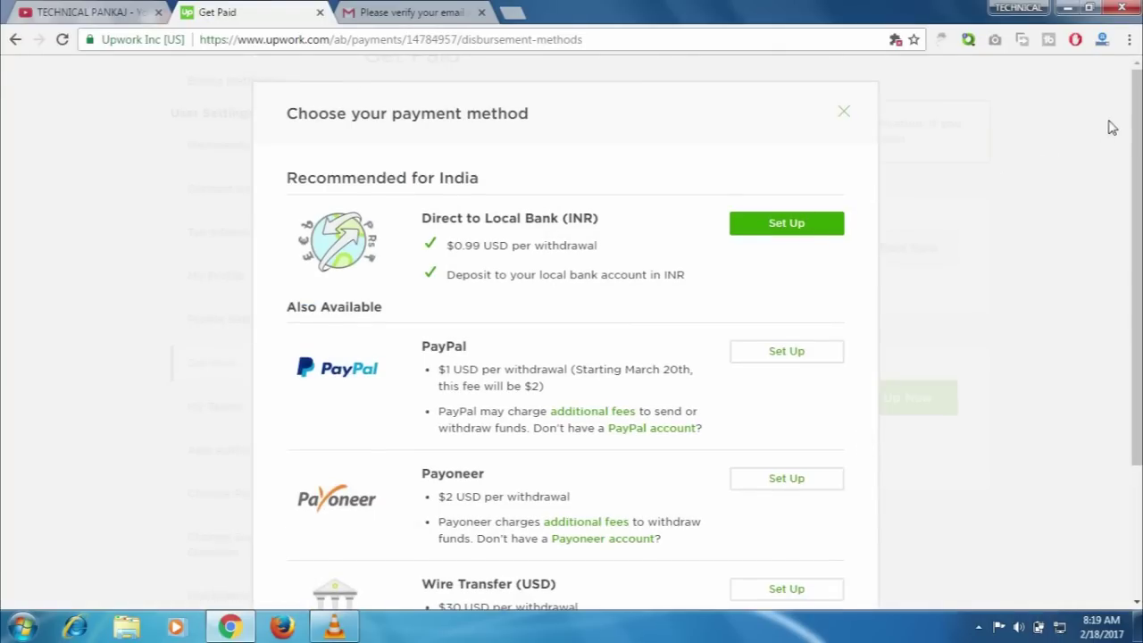
drag(1134, 111, 1136, 141)
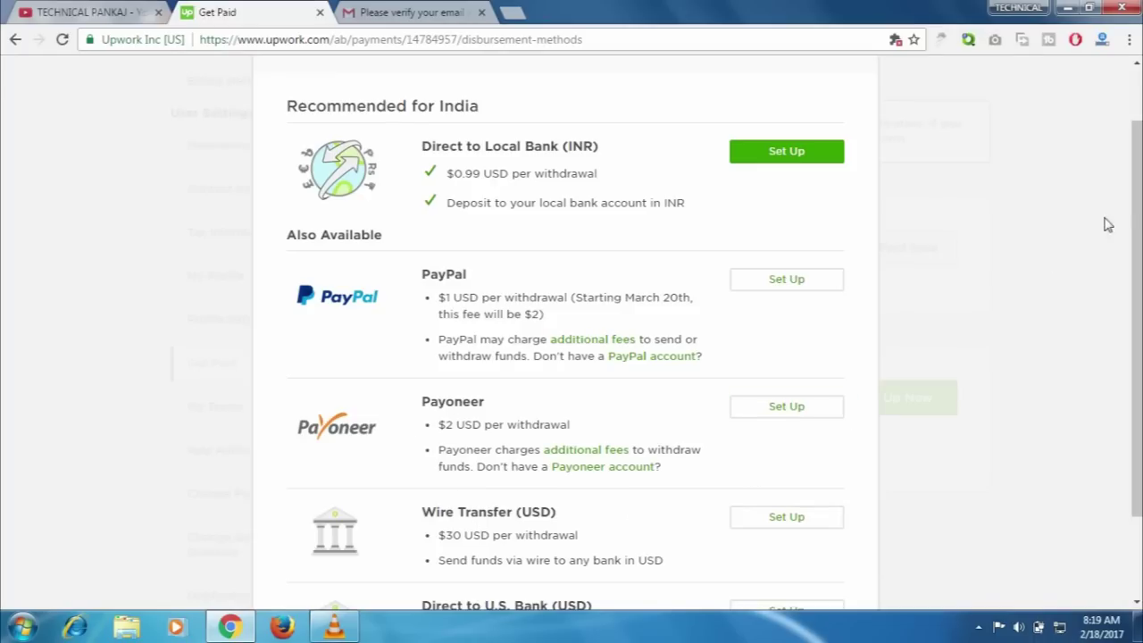
drag(1132, 205, 1133, 288)
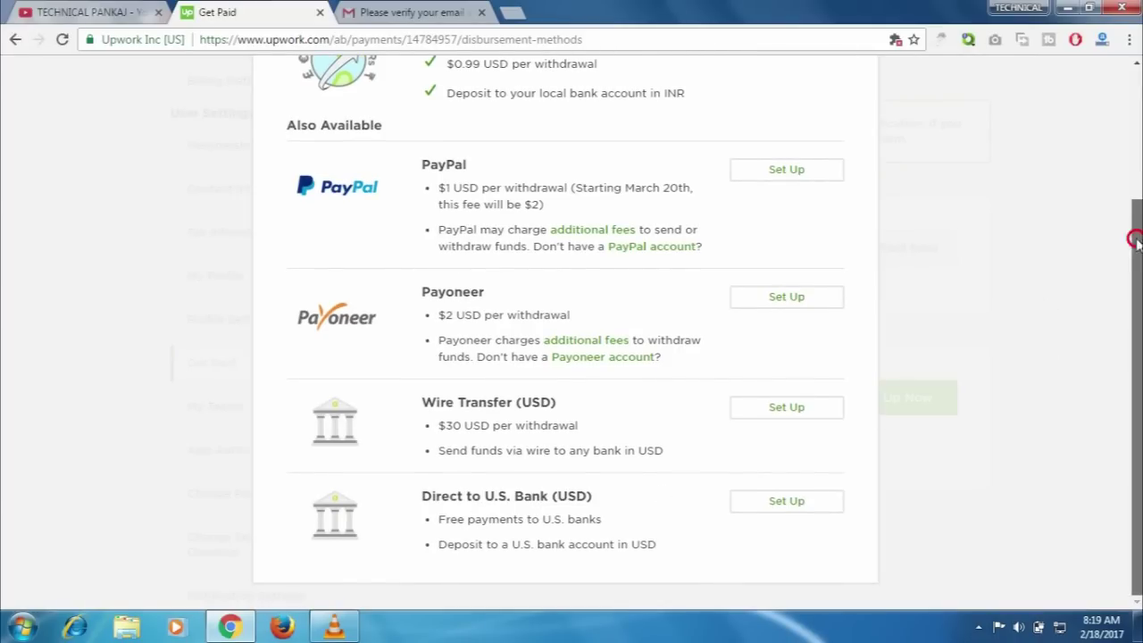
drag(1136, 213, 1136, 90)
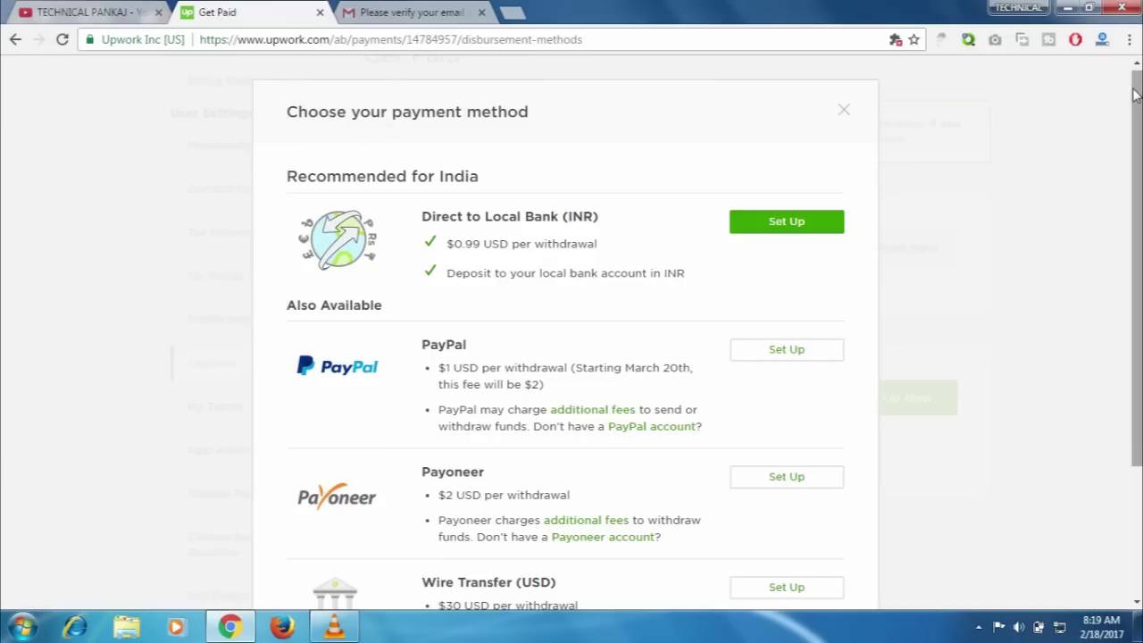
click(843, 112)
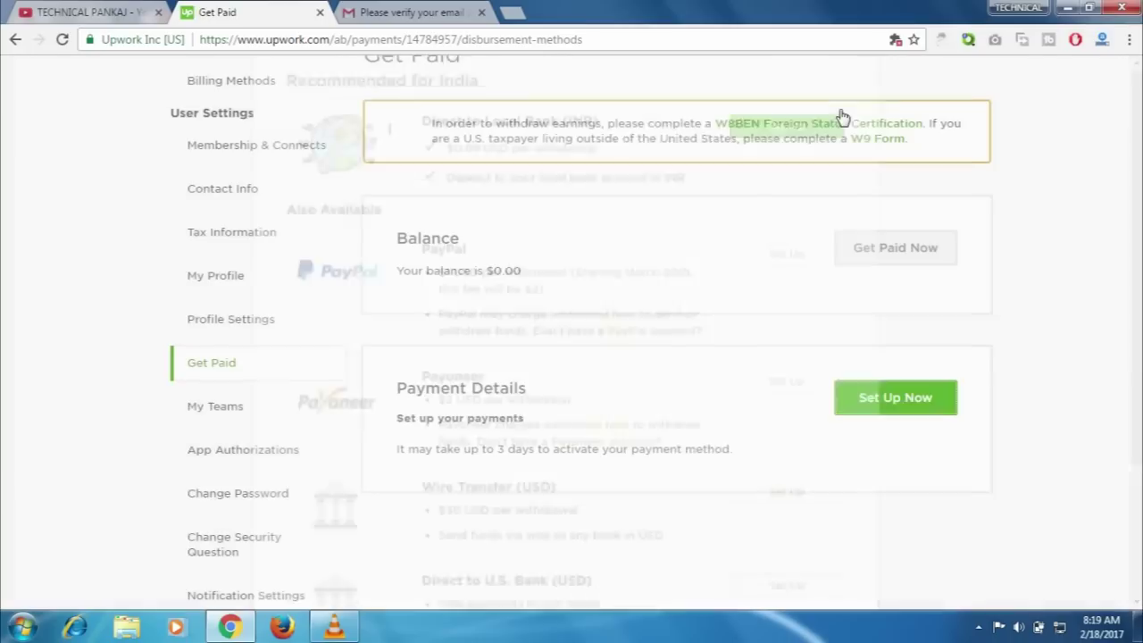